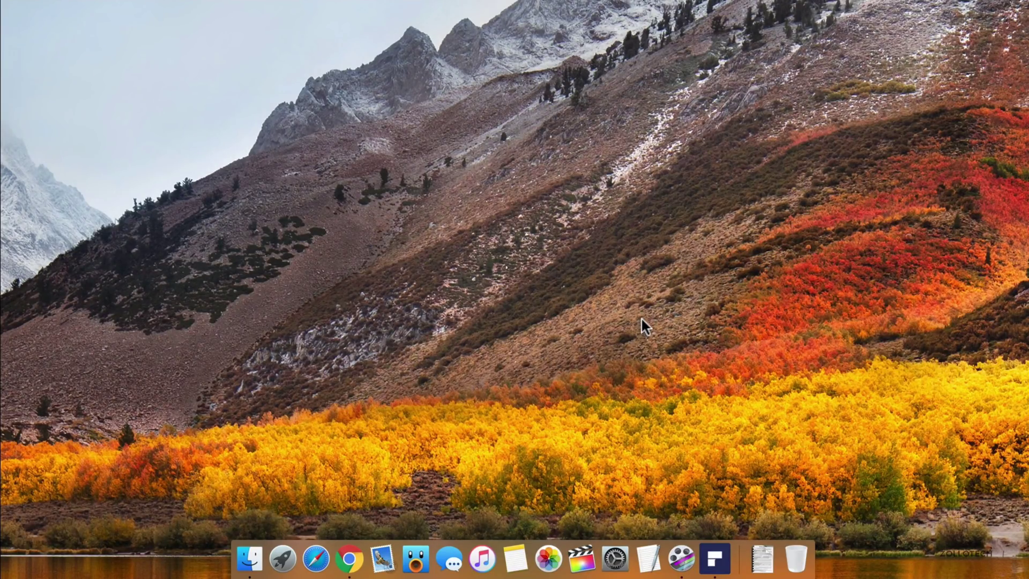
Launch PDFelement Express from the Dock
left_click(717, 557)
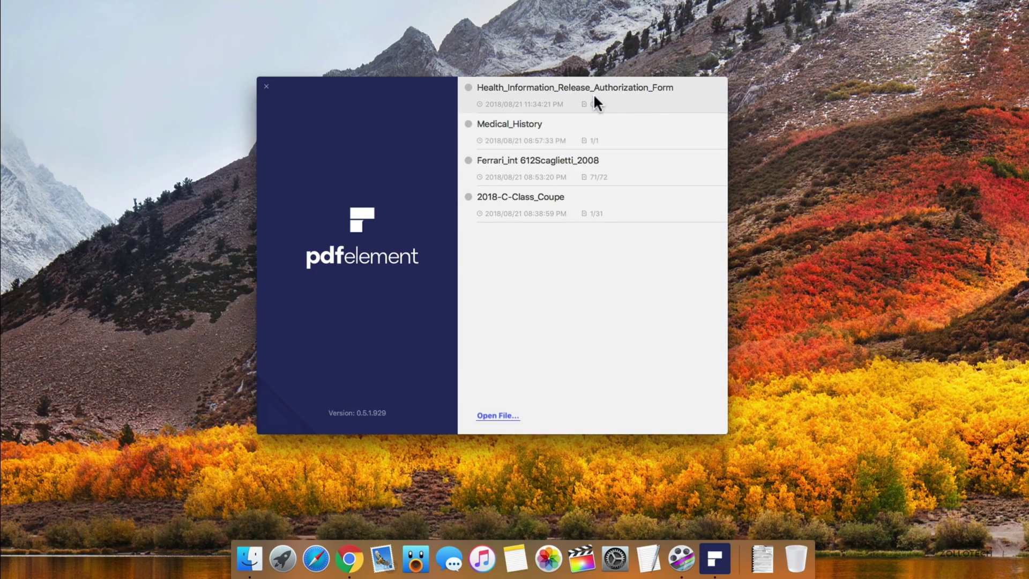
Open Health_Information_Release_Authorization_Form.pdf, then peek at the help menu and bookmarks panel
left_click(653, 101)
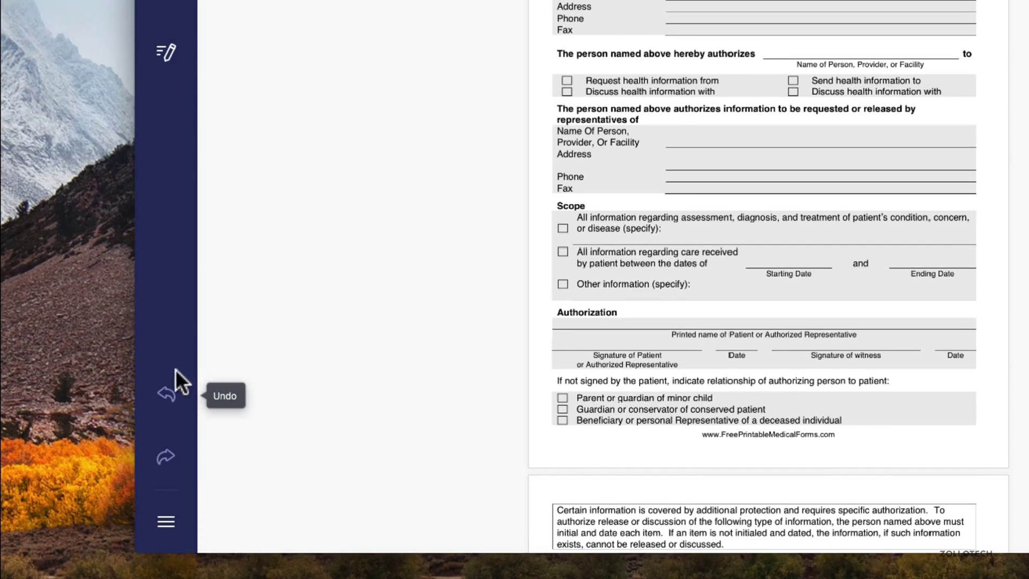
left_click(171, 527)
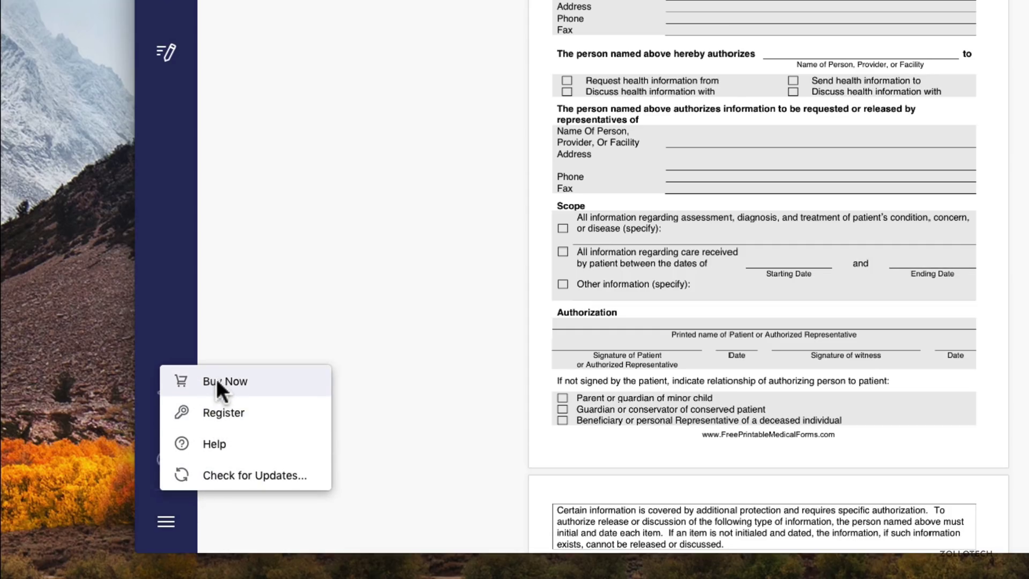
left_click(355, 265)
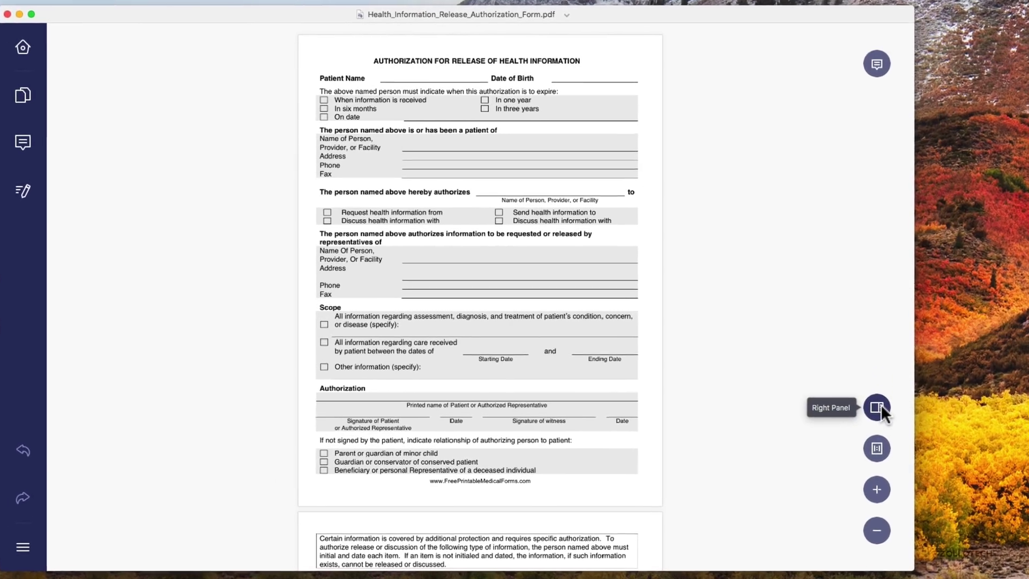
left_click(879, 409)
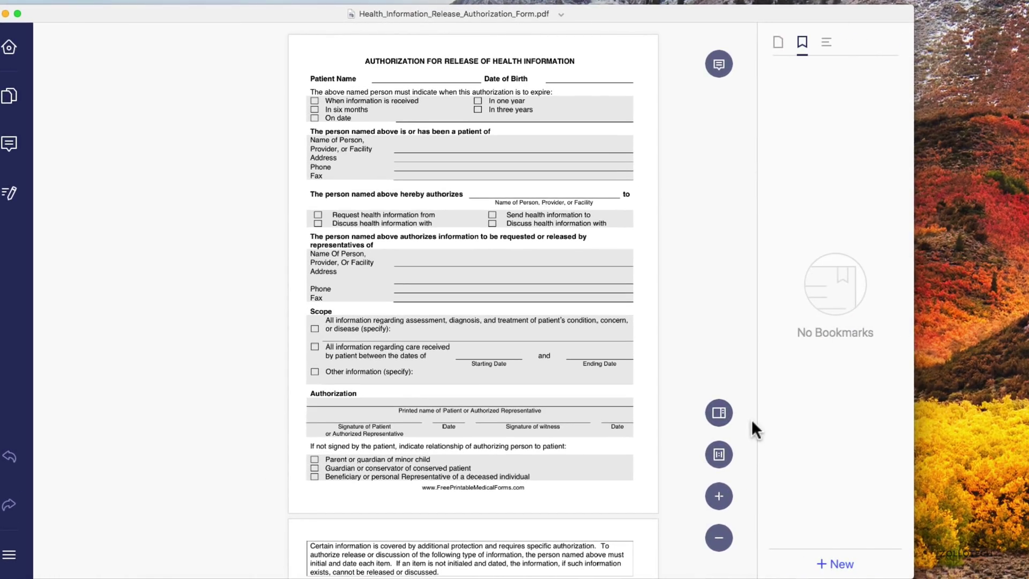
left_click(727, 410)
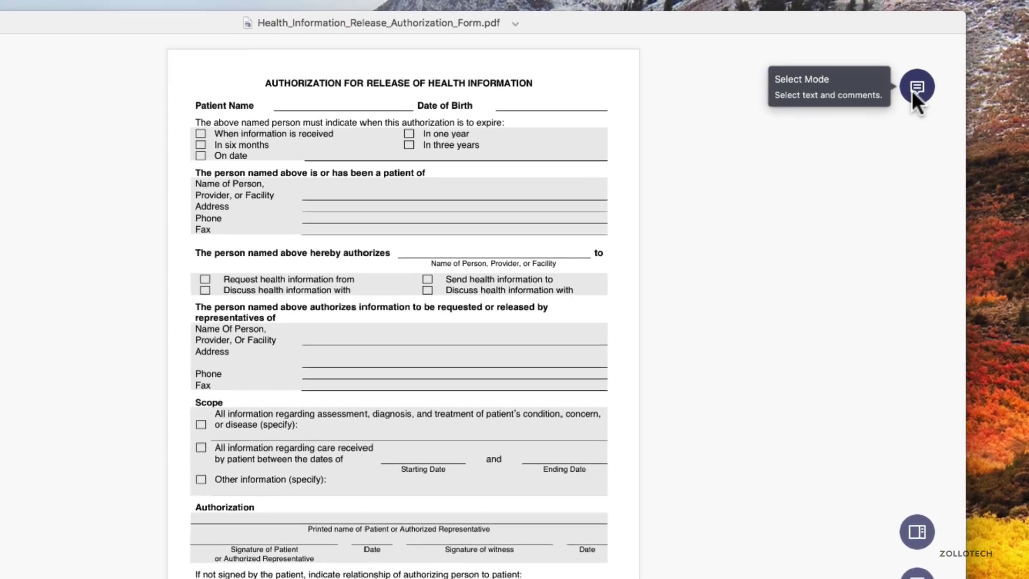
In Edit Text mode, replace 'HEALTH INFORMATION' in the form title with 'Job History'
left_click(873, 65)
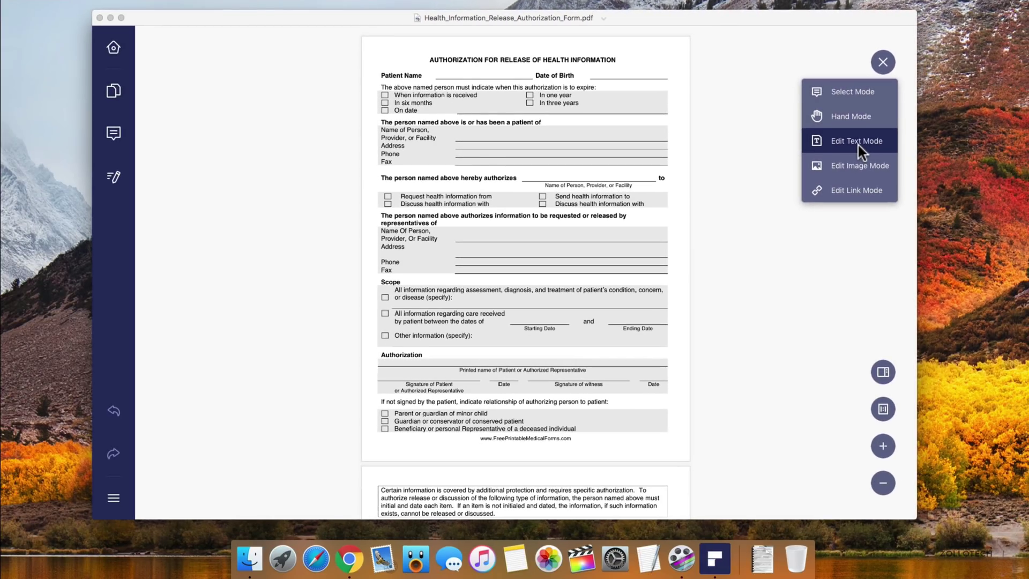
left_click(910, 246)
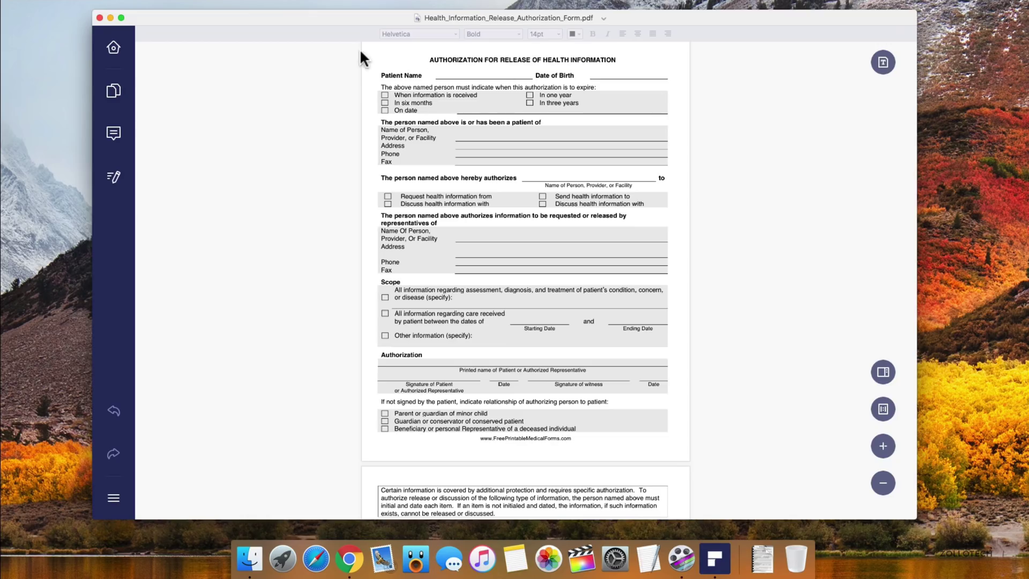
left_click(442, 62)
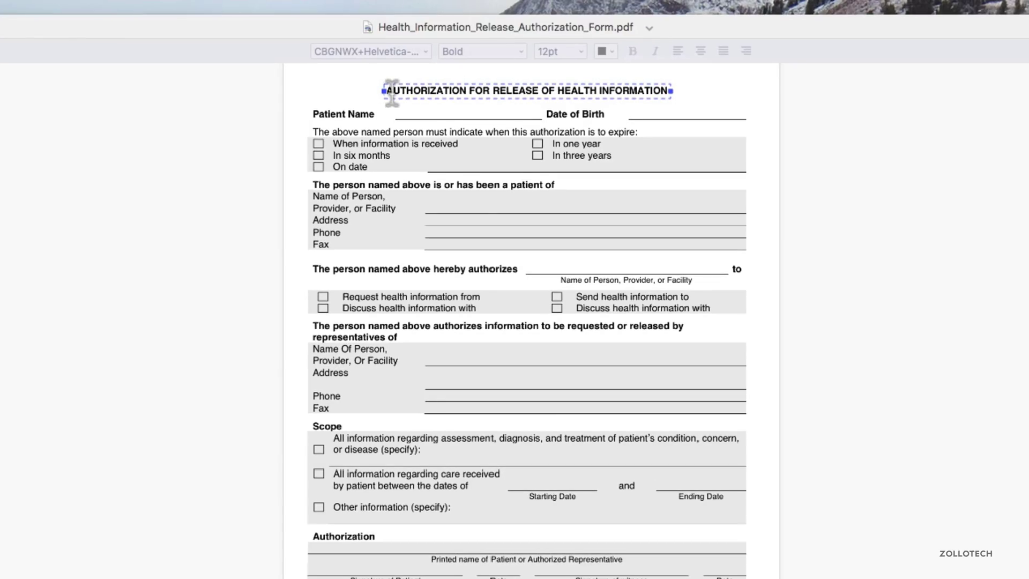
mouse_move(432, 60)
left_mouse_down()
mouse_move(485, 60)
mouse_move(471, 91)
mouse_move(587, 93)
mouse_move(471, 93)
mouse_move(667, 95)
left_mouse_up()
left_click(559, 94)
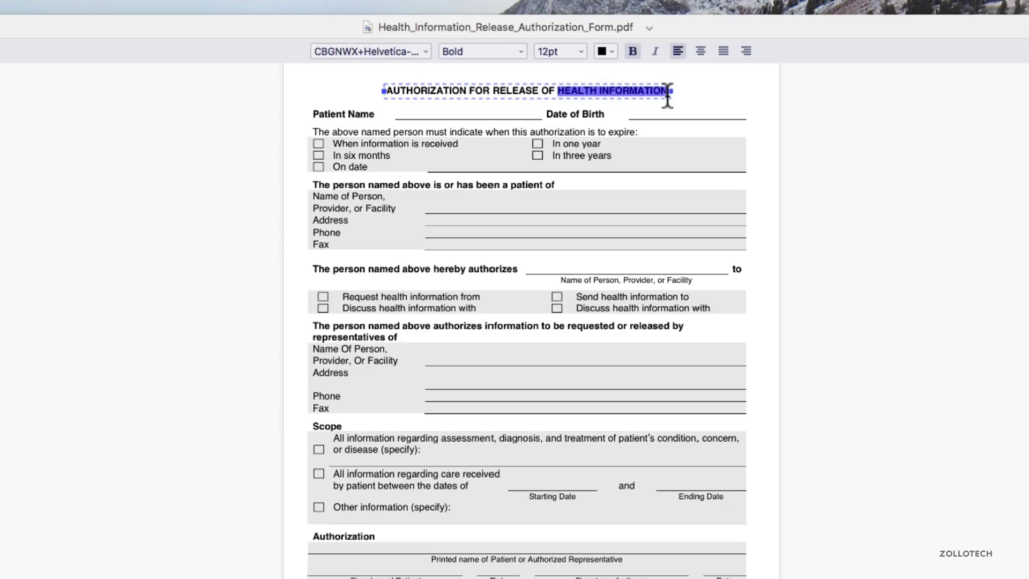
type("J")
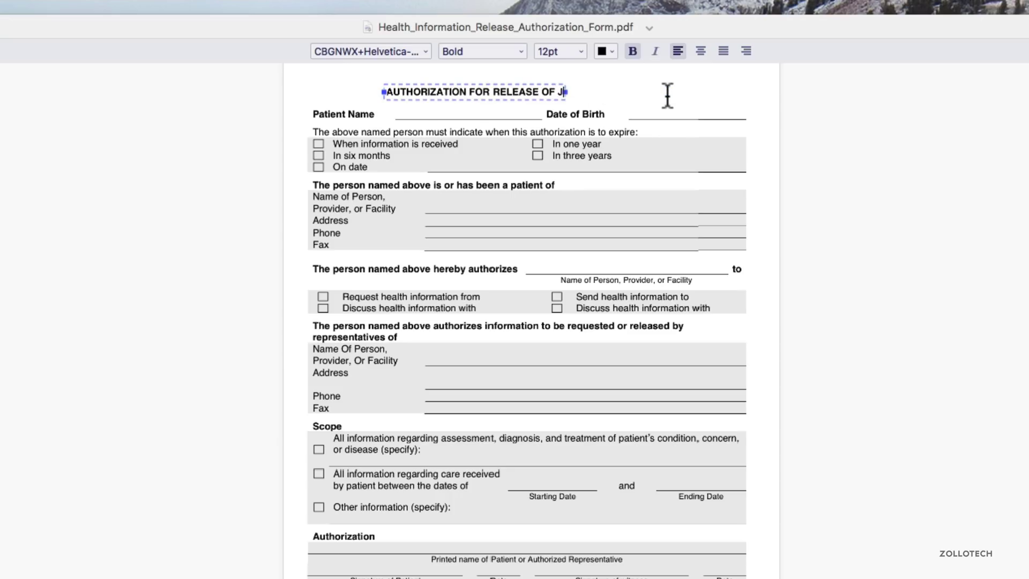
type("ob History")
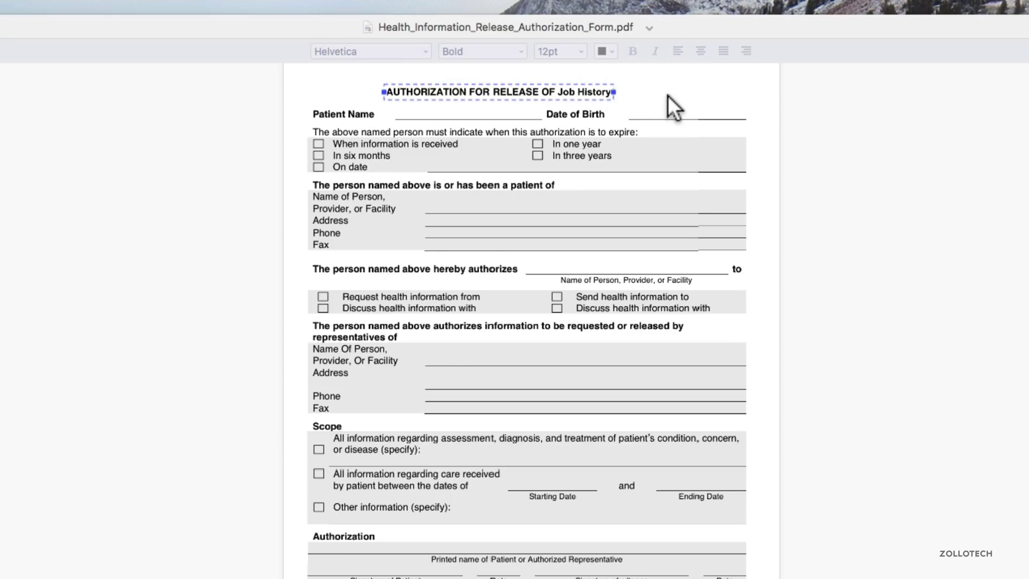
Set the title font to Futura after trying Bangla Sangam MN and Apple Color Emoji
left_click(609, 101)
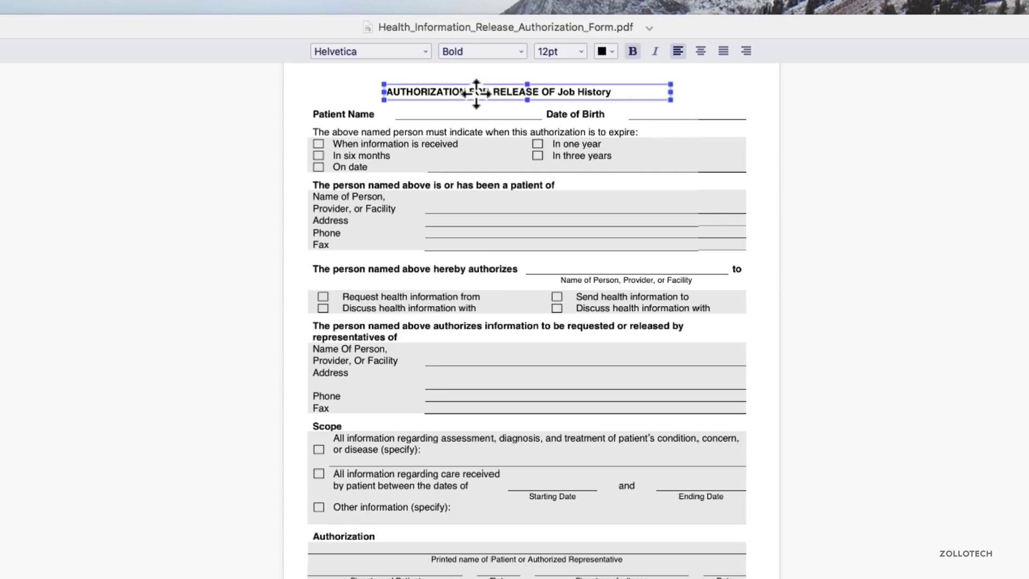
left_click(382, 55)
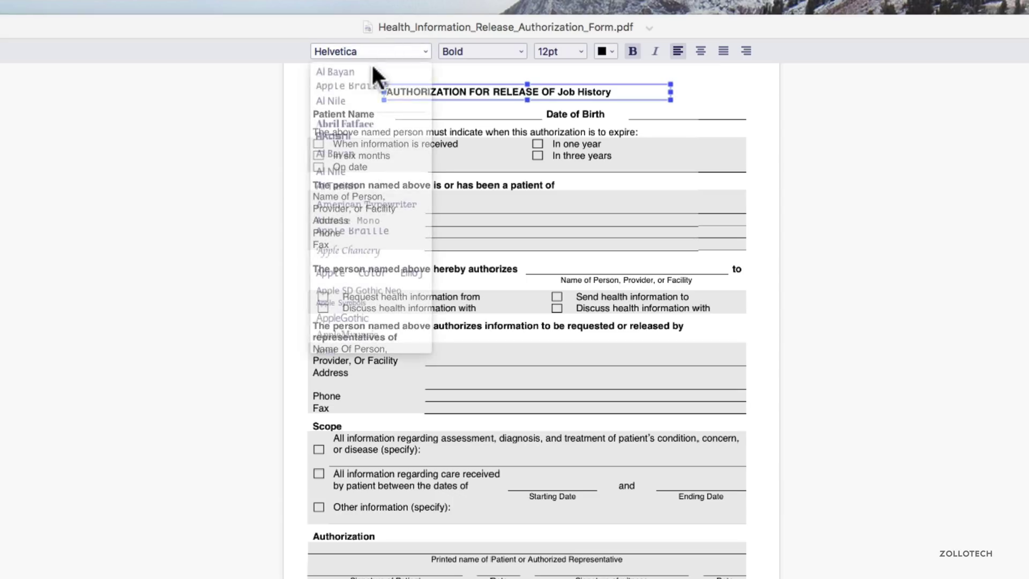
scroll(370, 200, "down", 10)
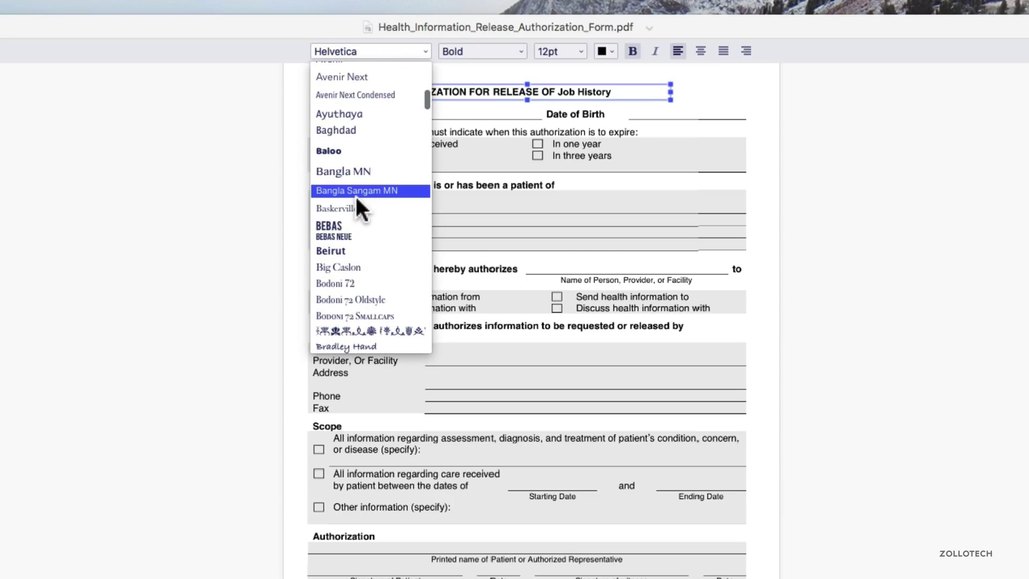
left_click(356, 197)
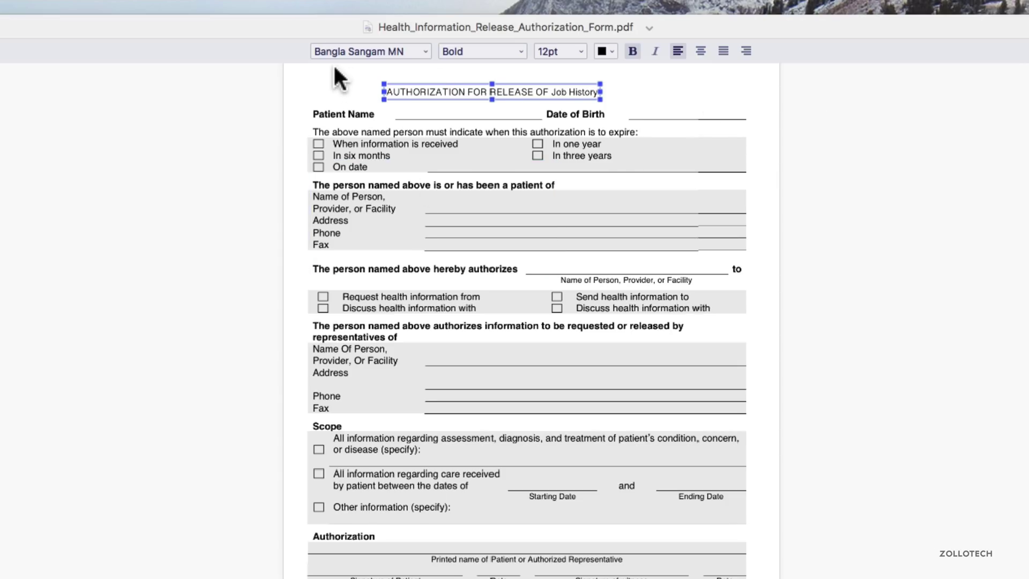
left_click(350, 52)
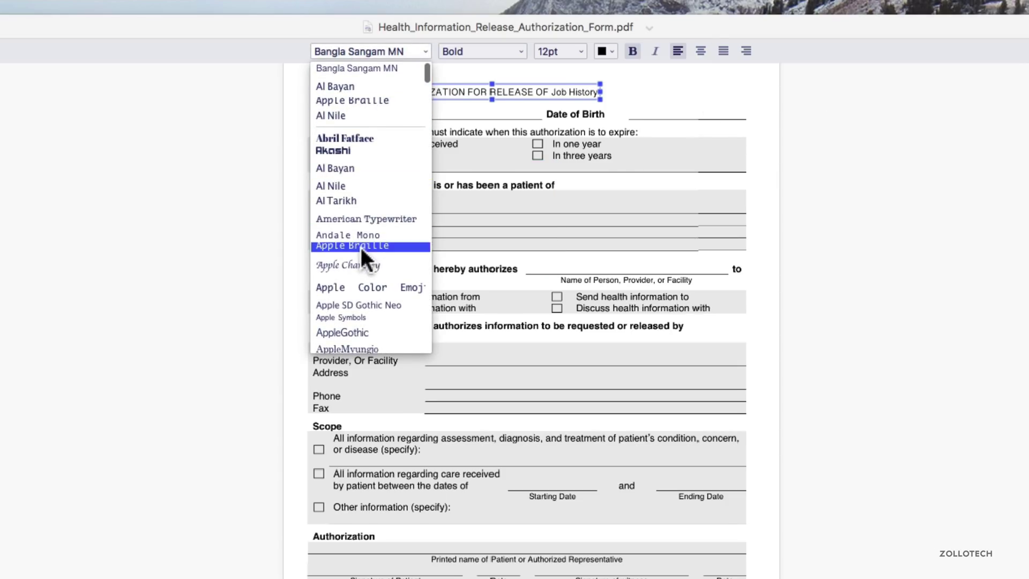
left_click(379, 291)
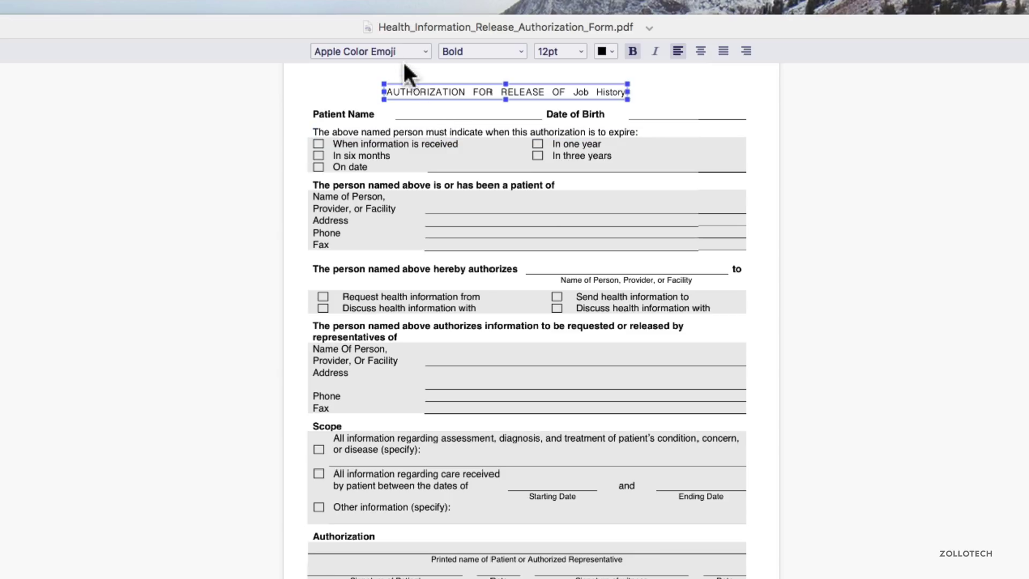
left_click(386, 54)
scroll(393, 225, "down", 5)
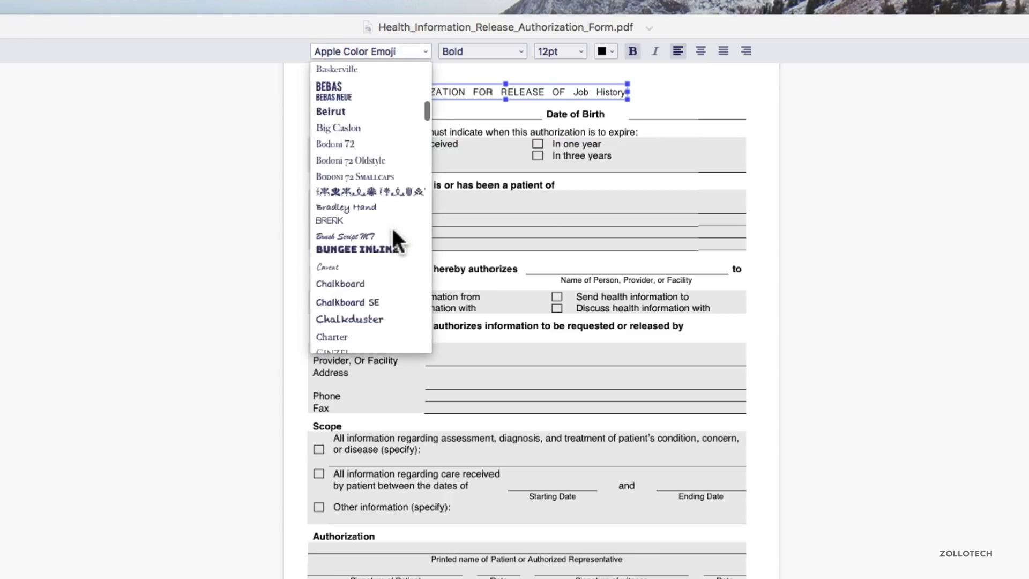
scroll(393, 228, "down", 8)
left_click(395, 232)
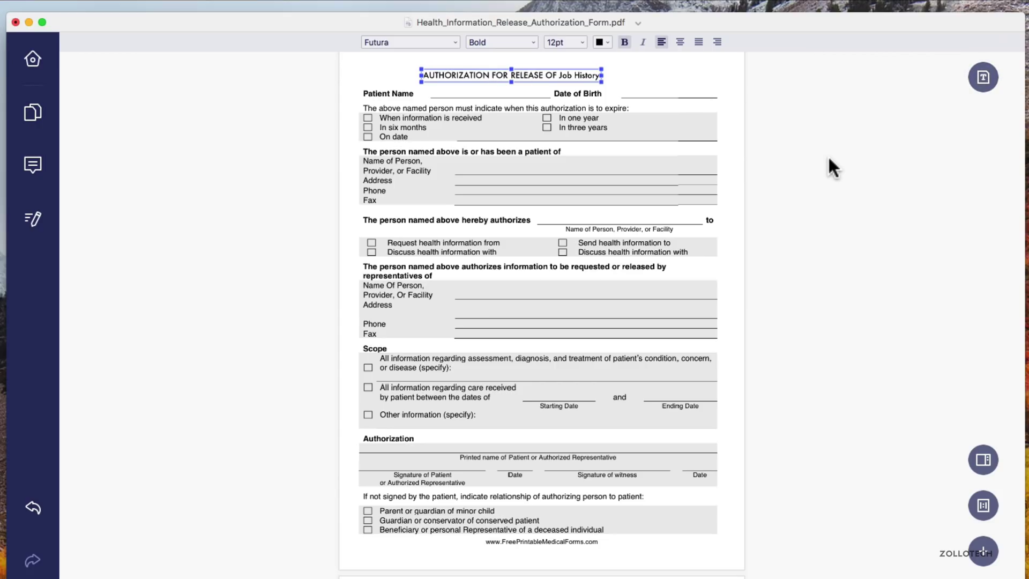
Keep the title bold, widen its box onto one line, and center it on the page
left_click(625, 42)
left_click(625, 43)
left_click_drag(521, 76, 552, 80)
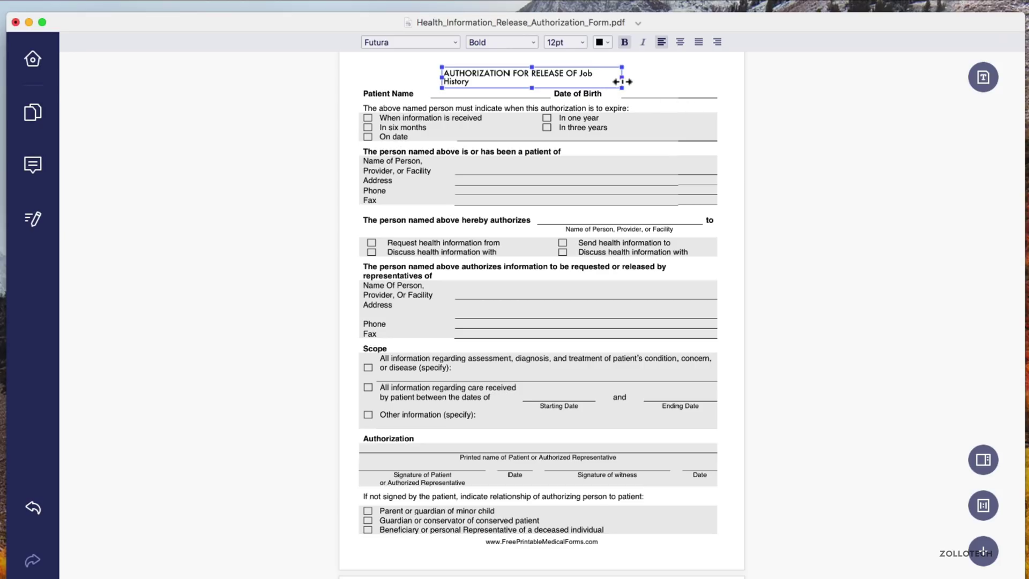
left_click_drag(622, 81, 651, 80)
mouse_move(558, 77)
left_mouse_down()
mouse_move(542, 70)
mouse_move(553, 75)
left_mouse_up()
left_click(680, 42)
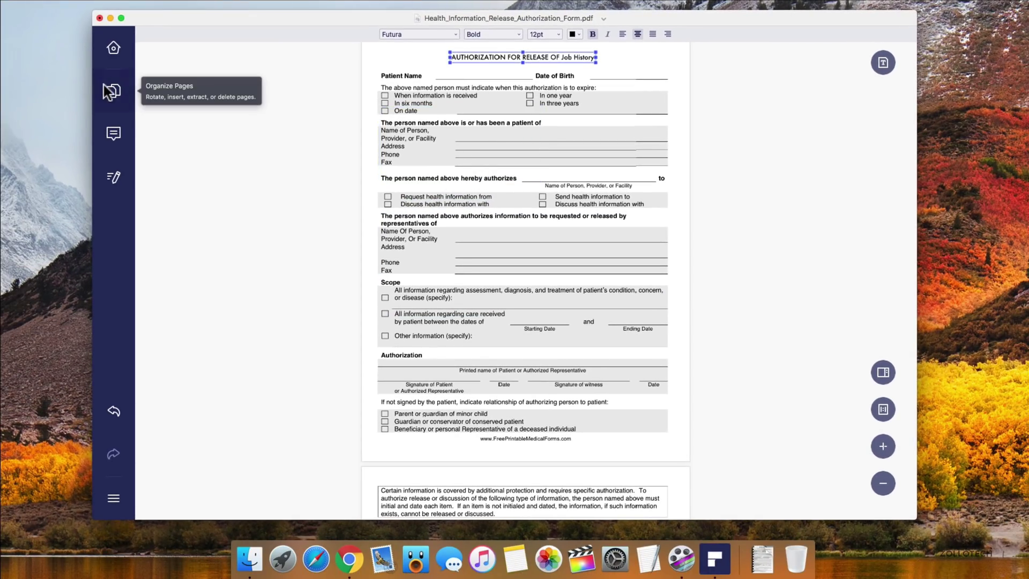
Open the Comment tools from the left sidebar
left_click(114, 138)
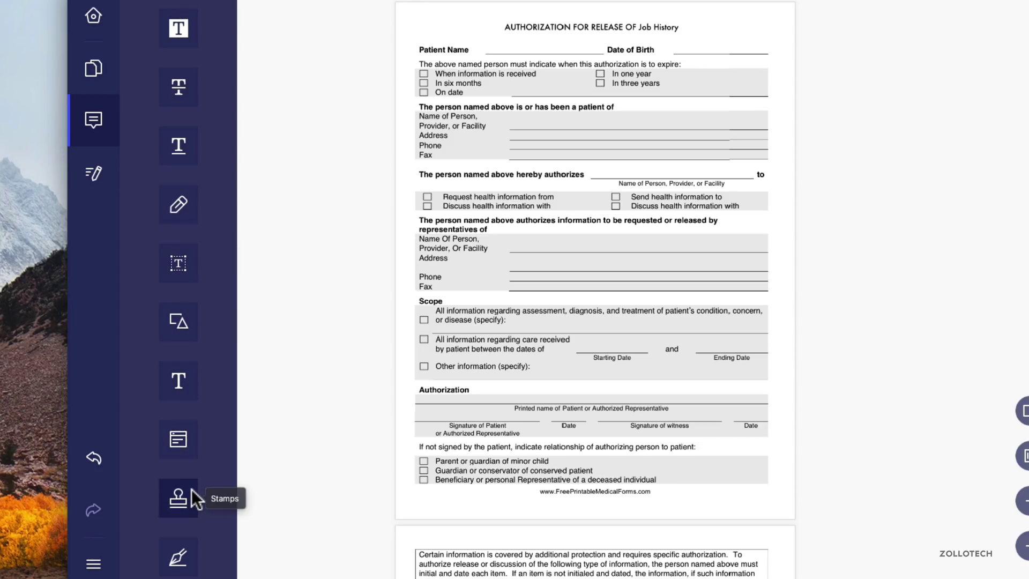
Choose the sticky note tool and set its colour to yellow
left_click(182, 443)
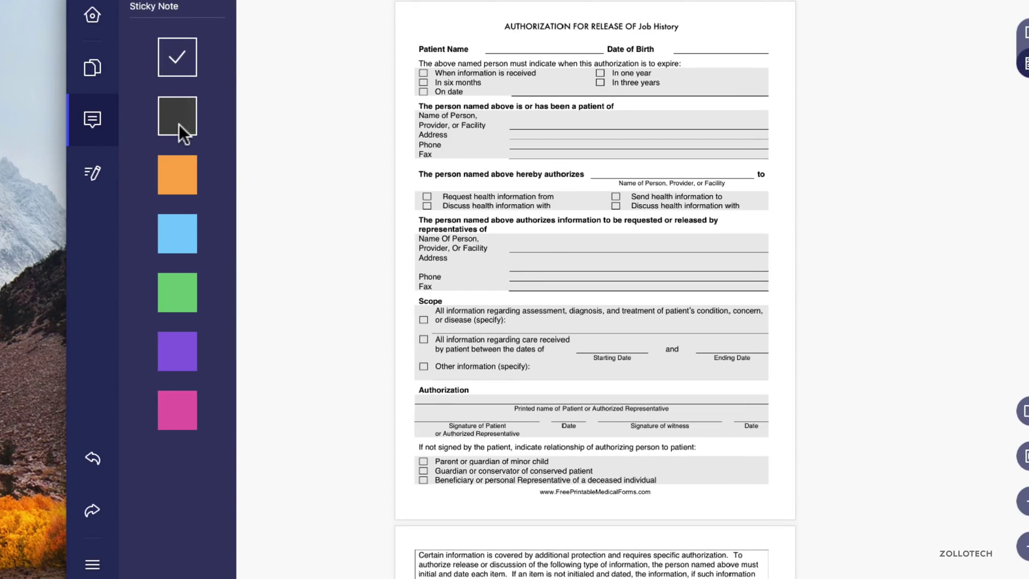
left_click(195, 122)
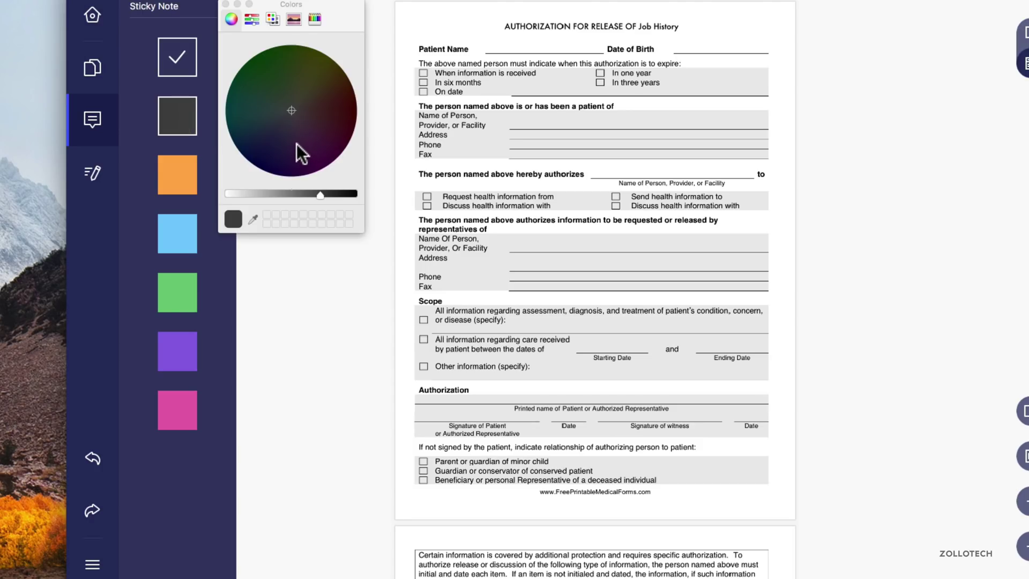
left_click_drag(301, 196, 249, 194)
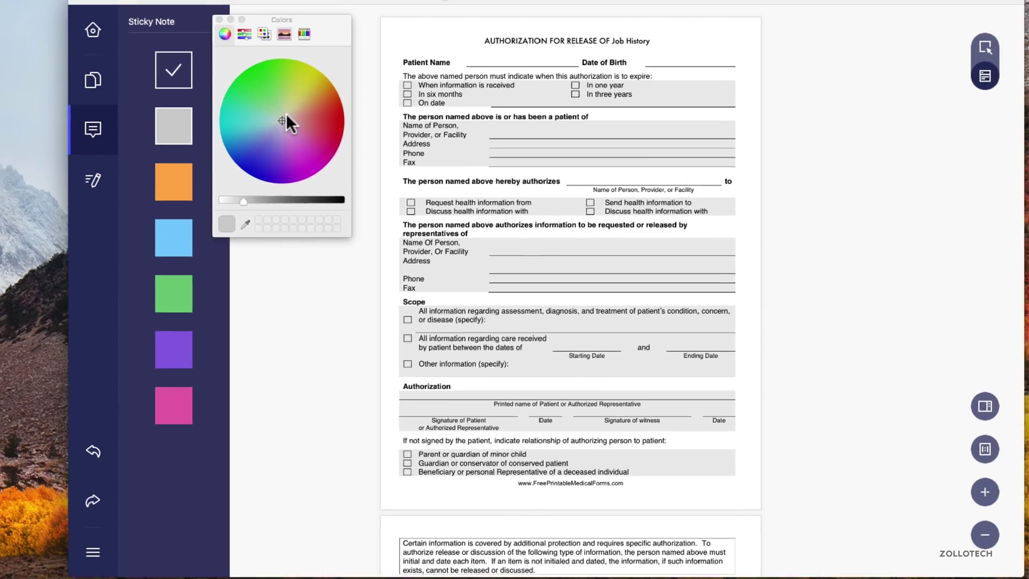
left_click(308, 83)
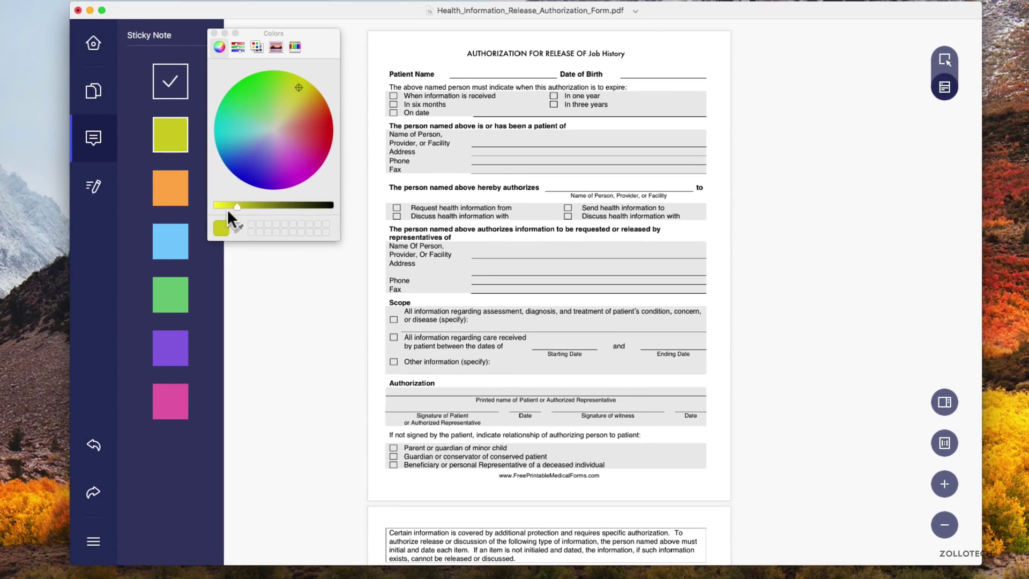
left_click_drag(232, 208, 222, 207)
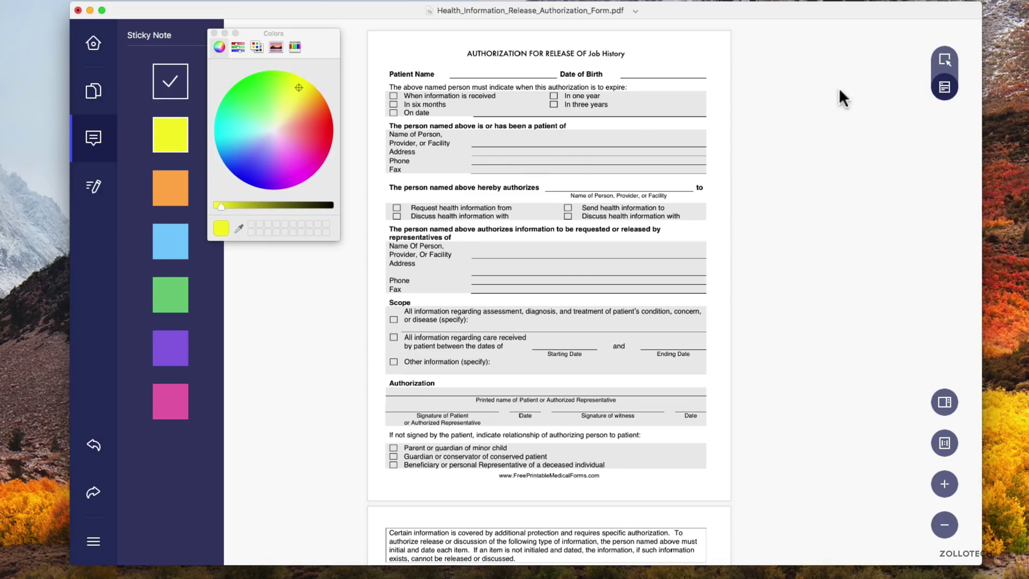
Add a sticky note beside 'In three years' reading 'Change the name of the document'
left_click(664, 111)
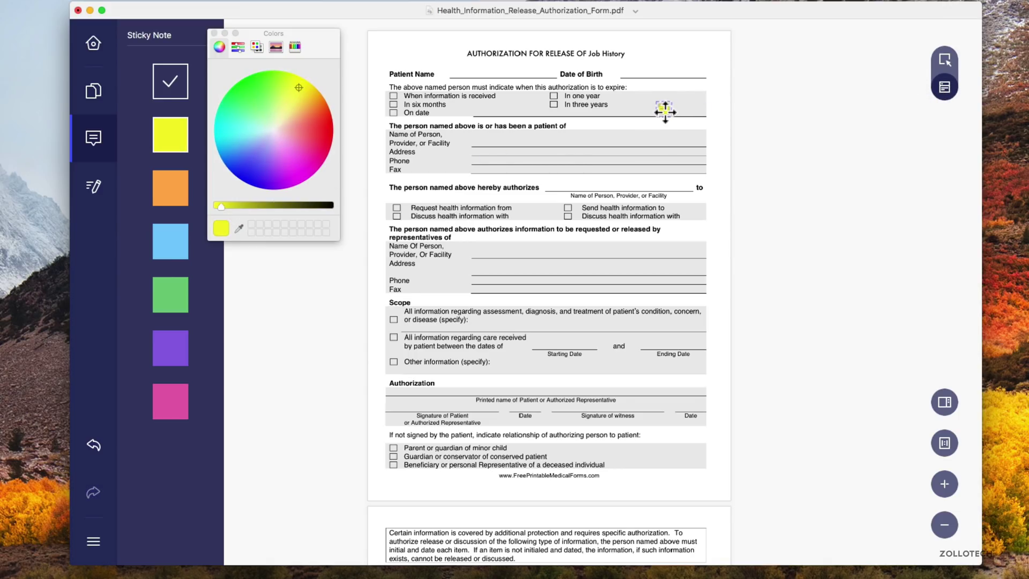
double_click(664, 111)
left_click(620, 108)
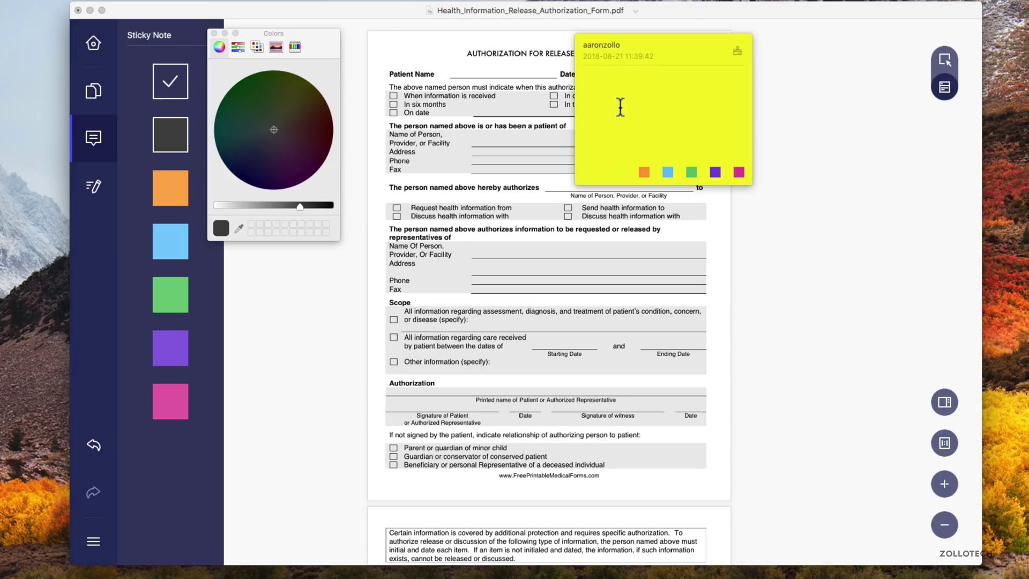
type("Change the name of the document")
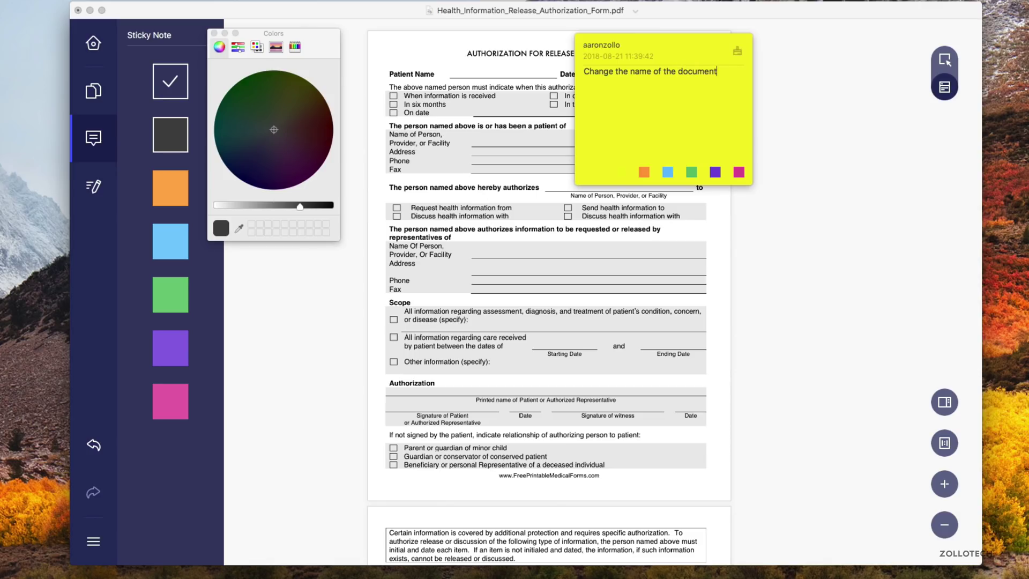
left_click(805, 159)
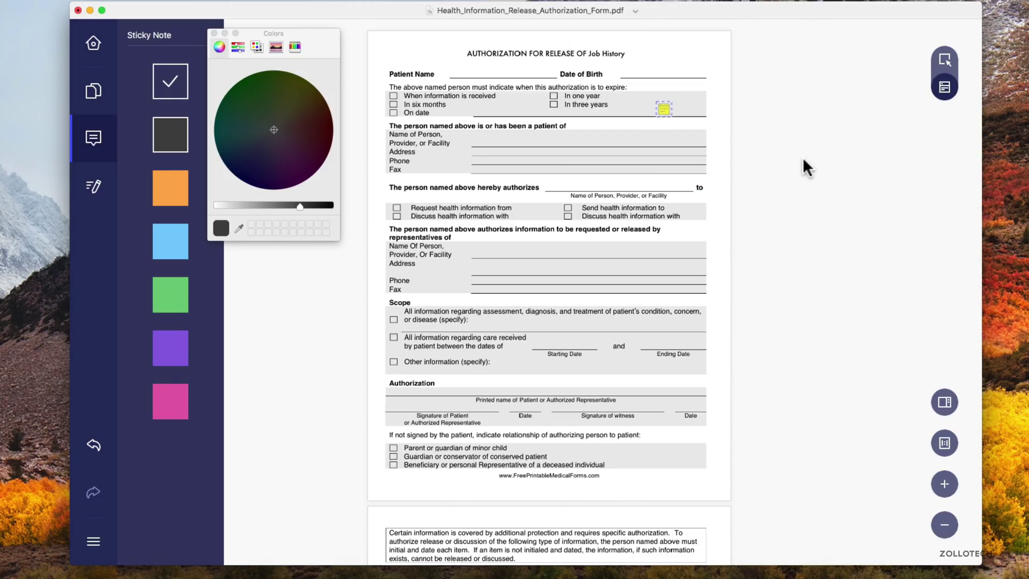
left_click(669, 115)
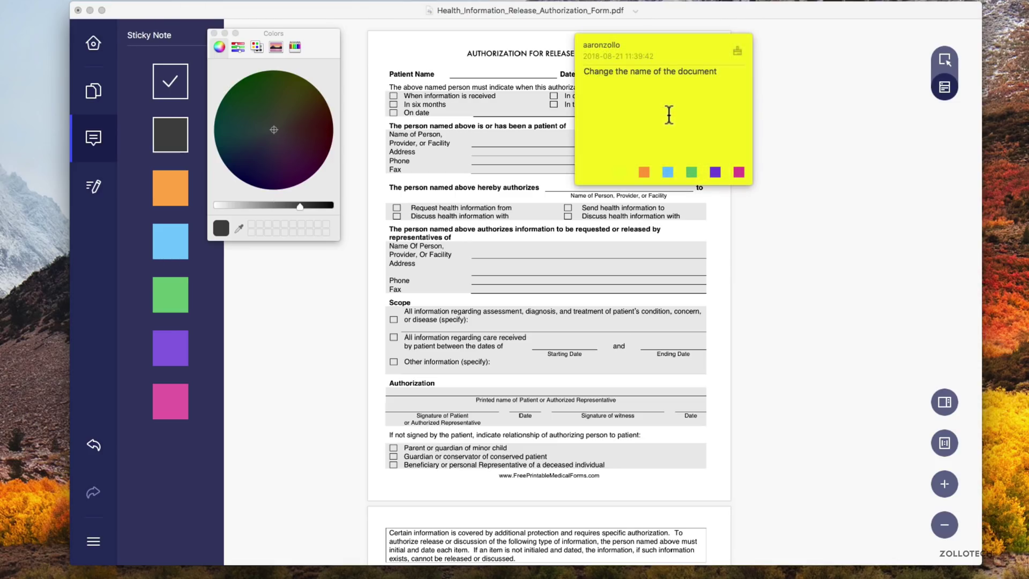
left_click(785, 137)
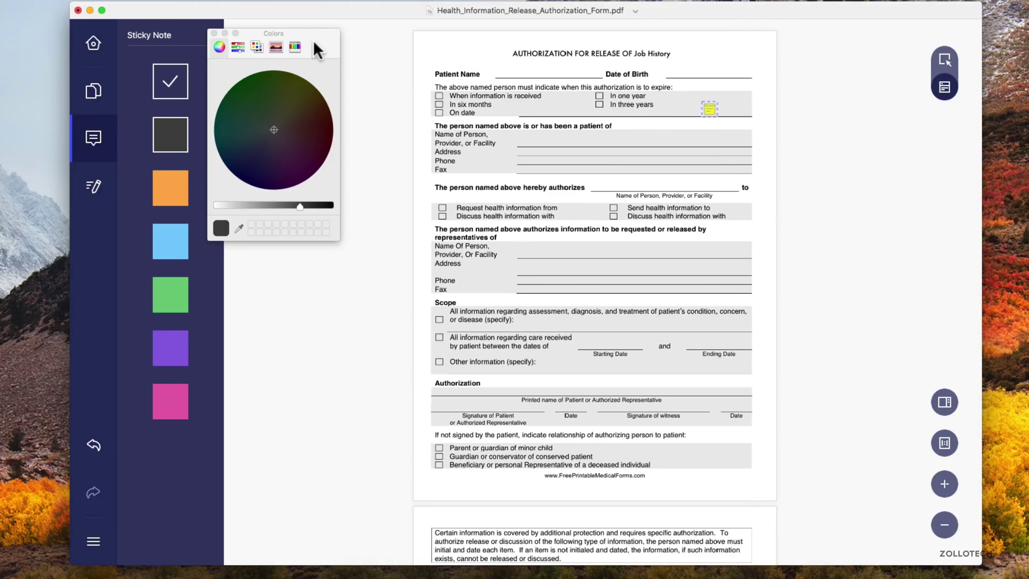
Dismiss the colour picker and try moving the sticky note lower on the form
left_click(214, 34)
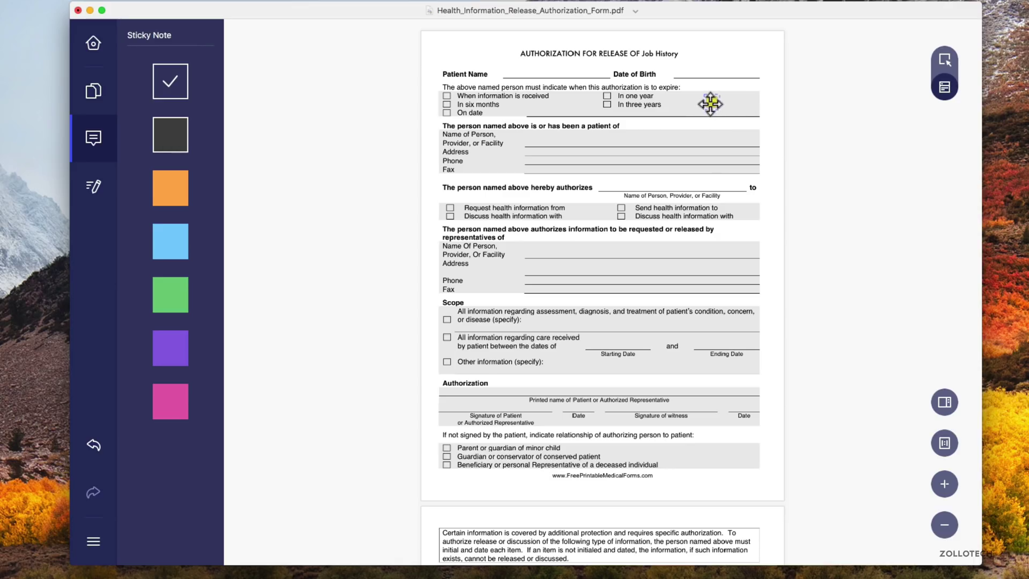
mouse_move(710, 103)
left_mouse_down()
mouse_move(505, 228)
mouse_move(513, 221)
left_mouse_up()
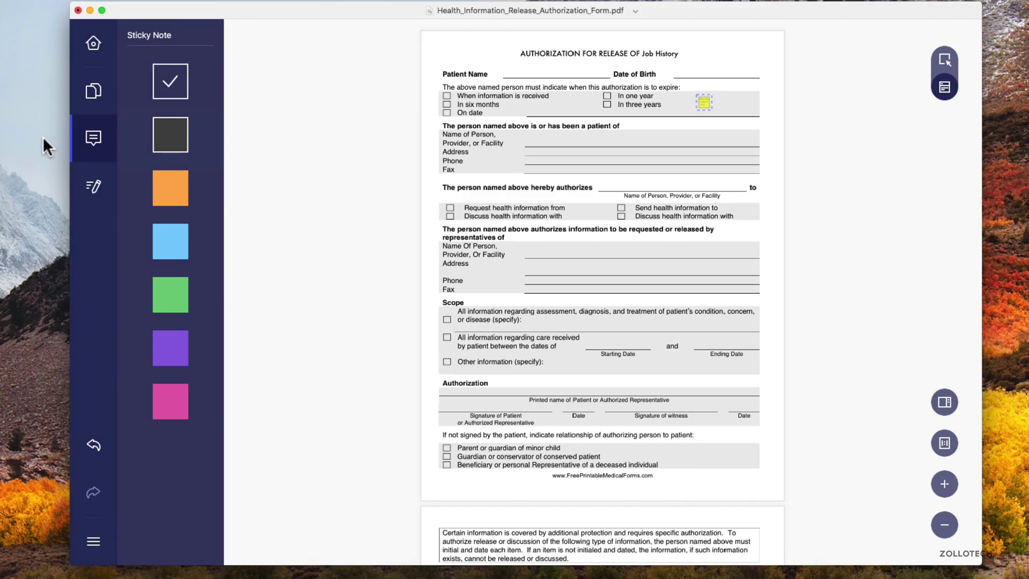
left_click(95, 189)
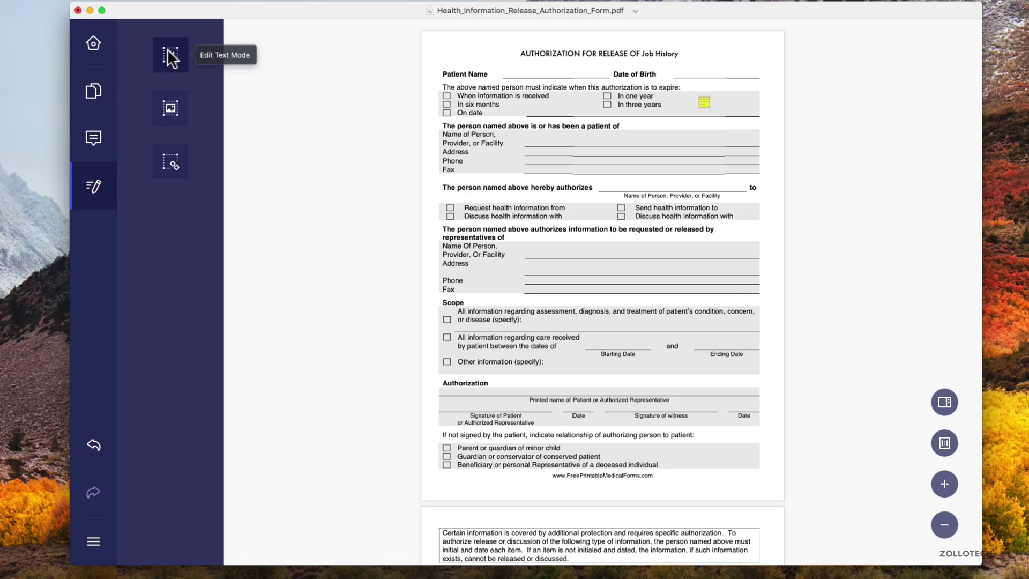
Open Ferrari_int 612Scaglietti_2008.pdf from recent files and scroll to its car photo pages
left_click(95, 53)
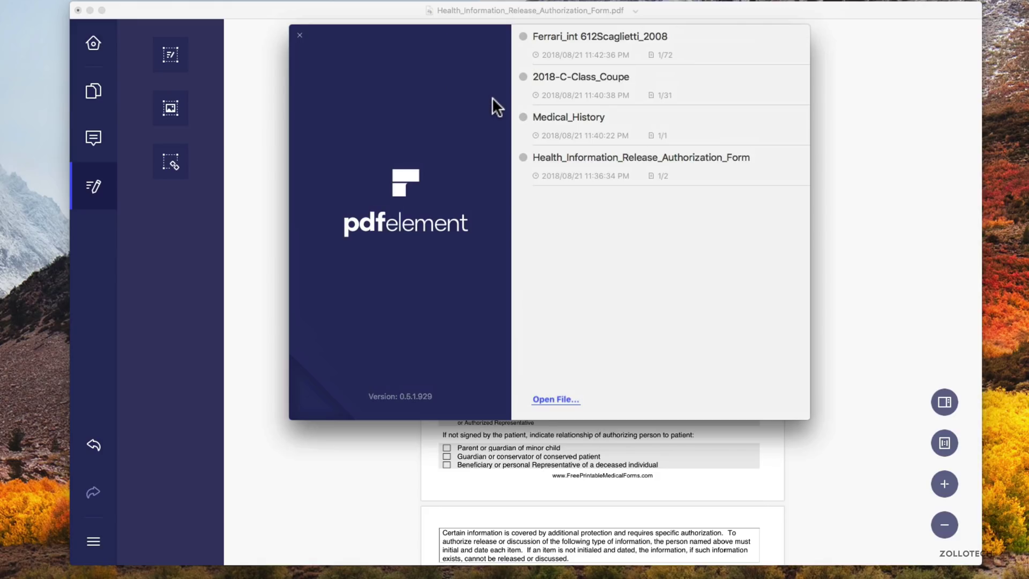
left_click(600, 46)
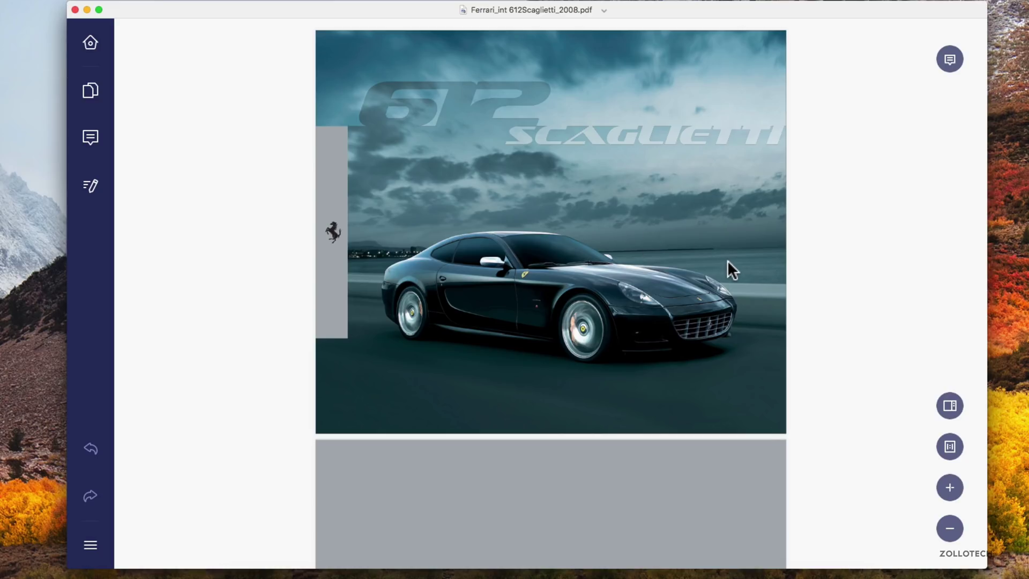
scroll(728, 260, "down", 10)
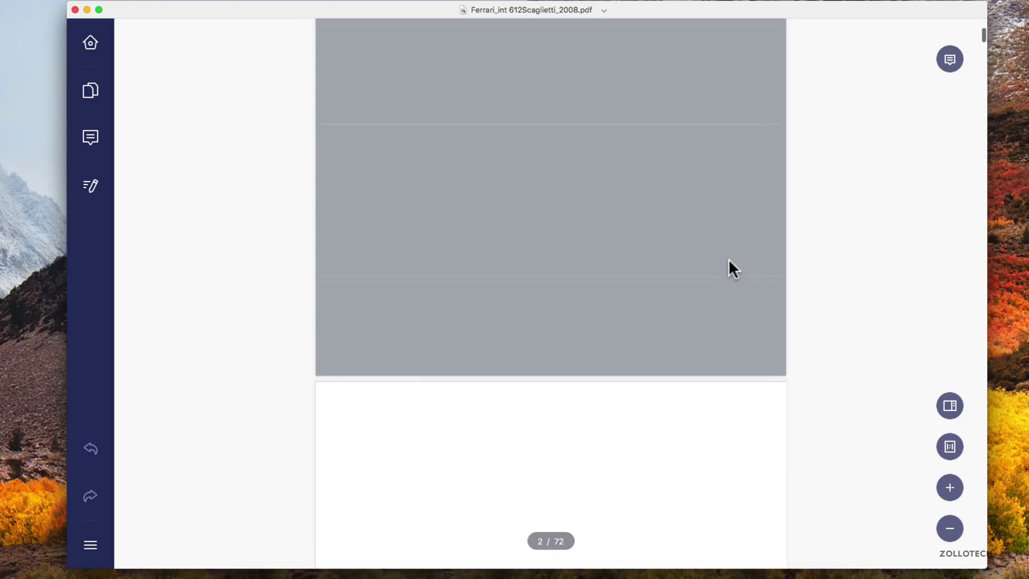
scroll(728, 258, "down", 5)
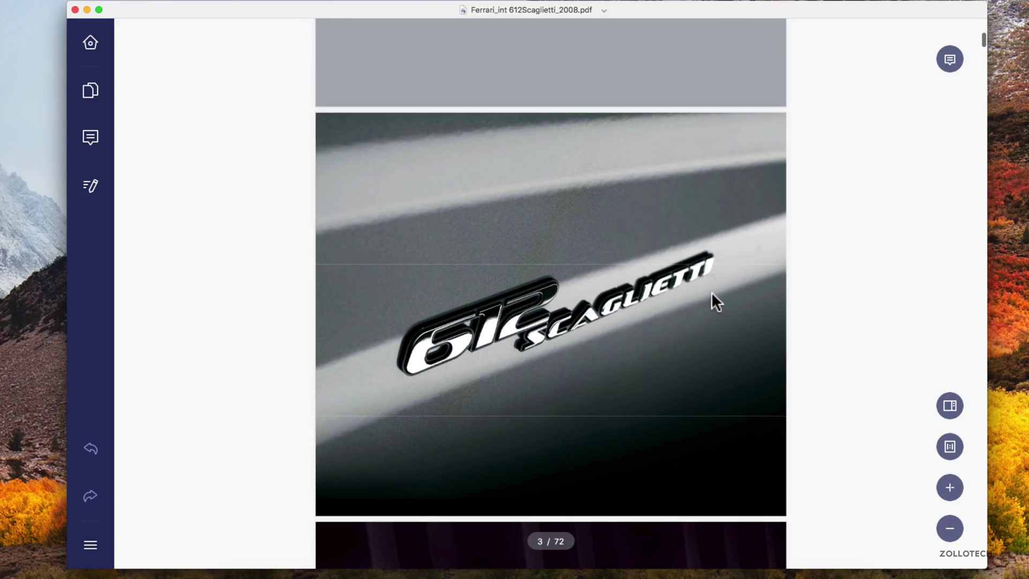
scroll(716, 302, "down", 10)
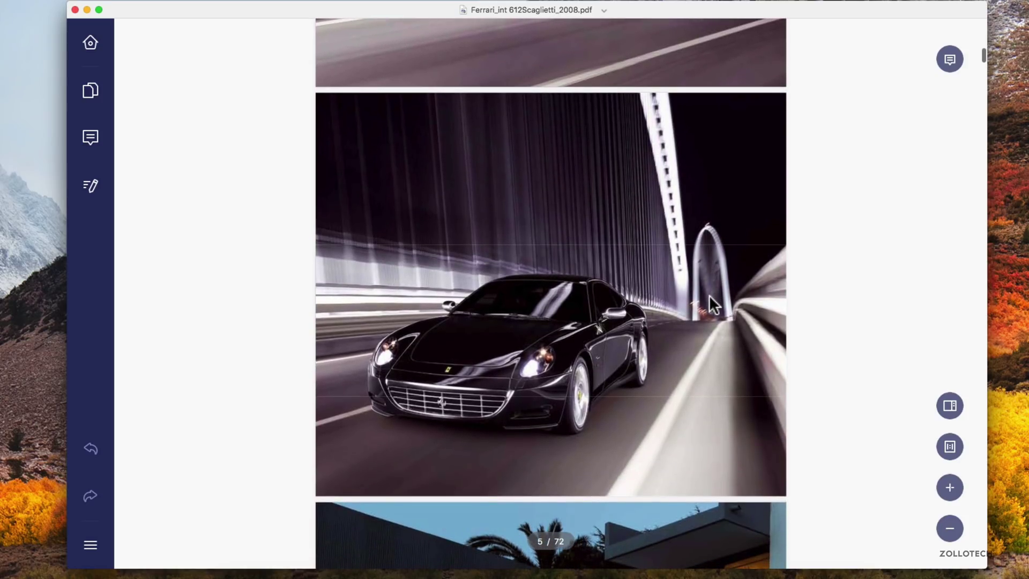
Move the white text page 20 behind the grey page so it becomes page 22
left_click(85, 95)
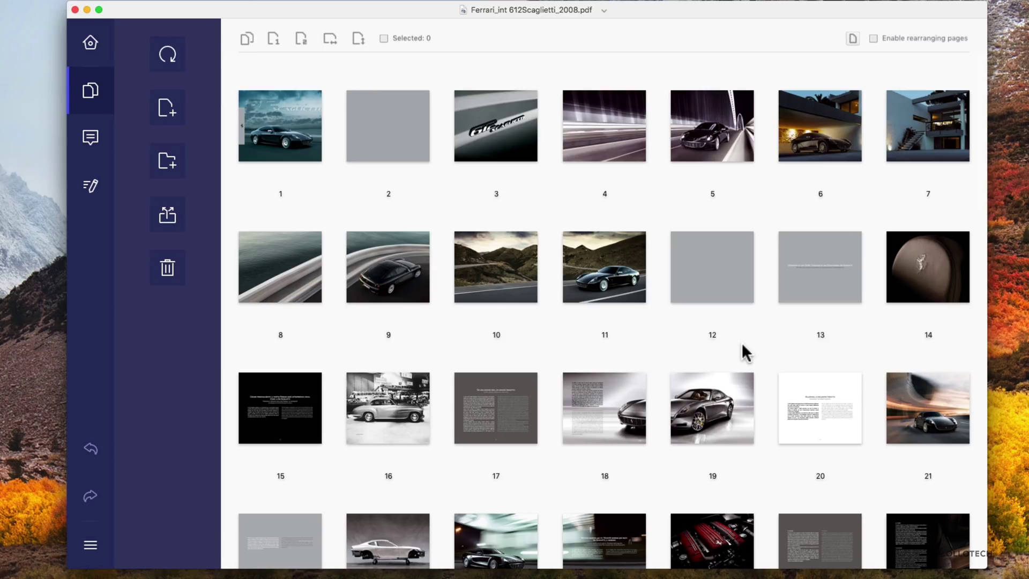
scroll(740, 346, "down", 4)
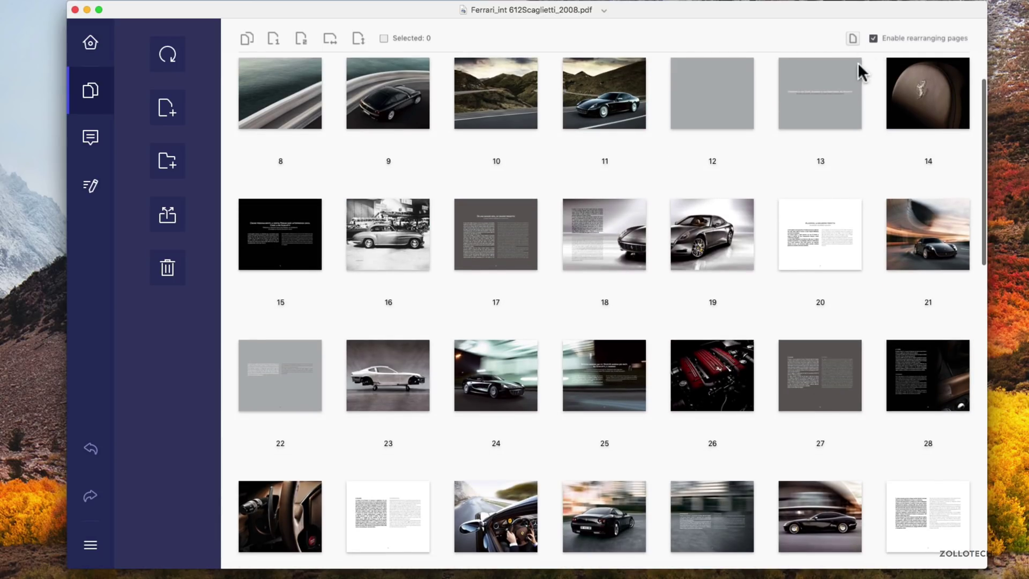
mouse_move(816, 235)
left_mouse_down()
mouse_move(886, 232)
mouse_move(972, 247)
mouse_move(642, 288)
mouse_move(339, 391)
left_mouse_up()
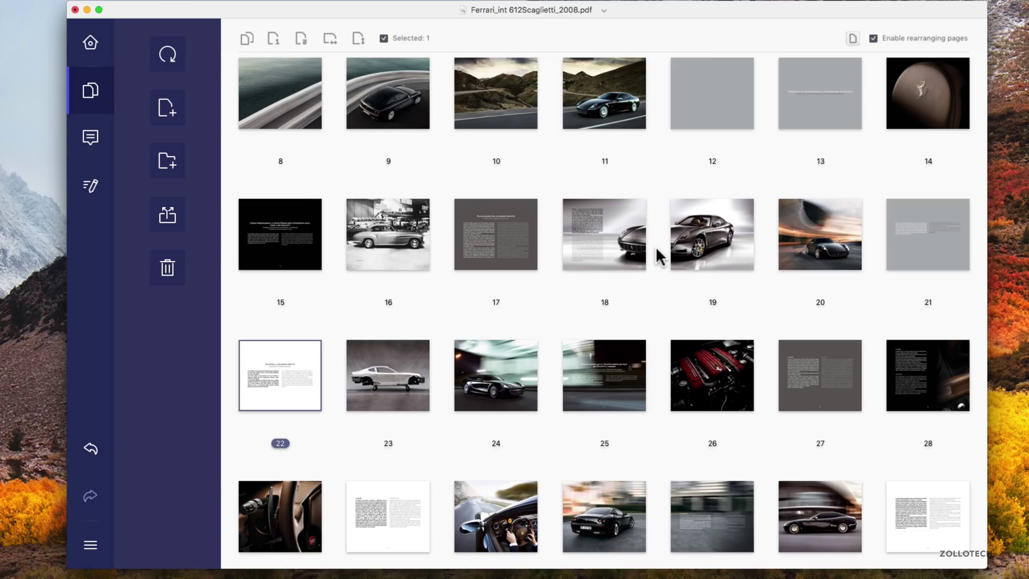
left_click(90, 94)
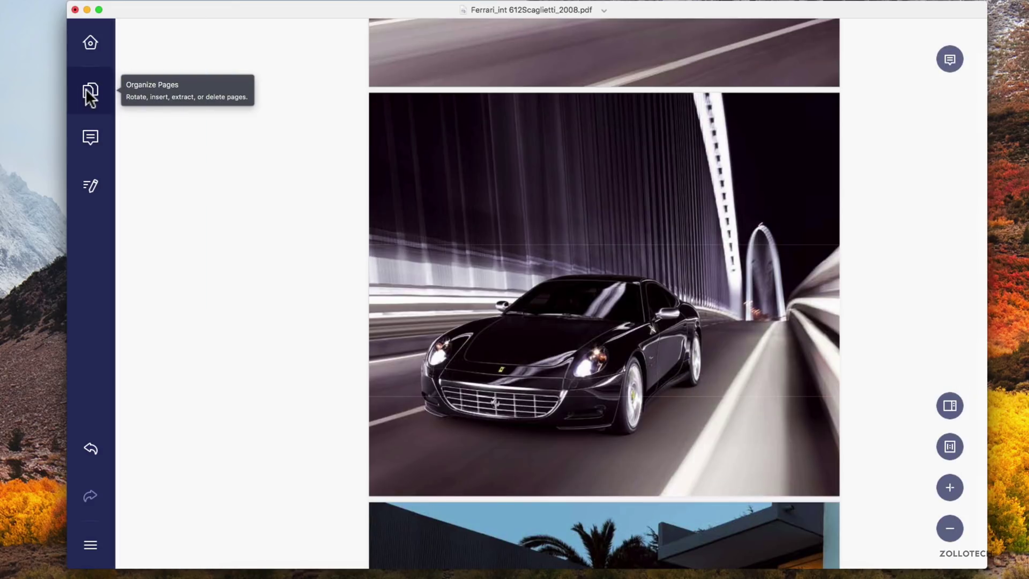
Add a red 24 pt text comment 'Ferrari' on the road beside the black car
left_click(107, 187)
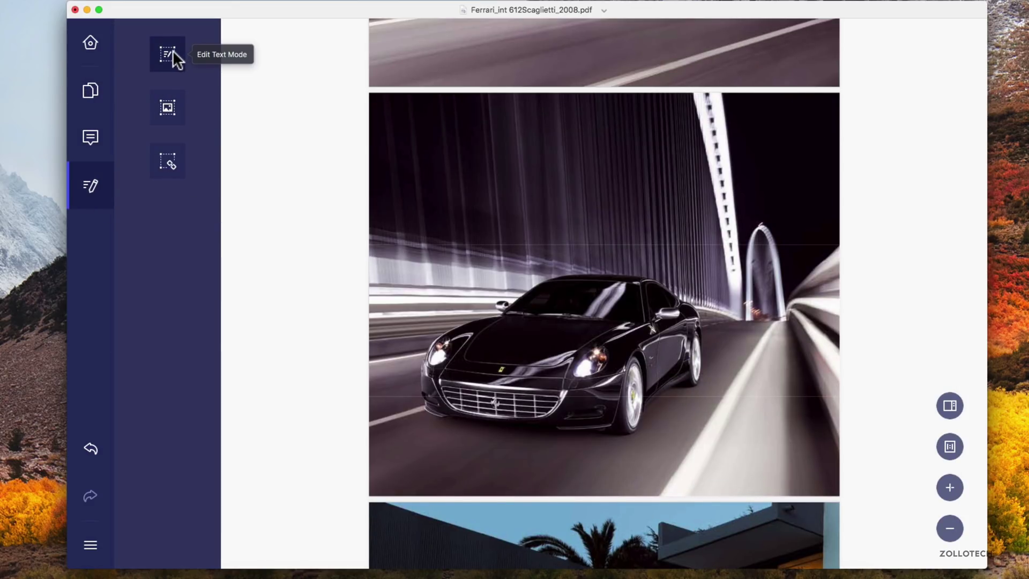
left_click(83, 147)
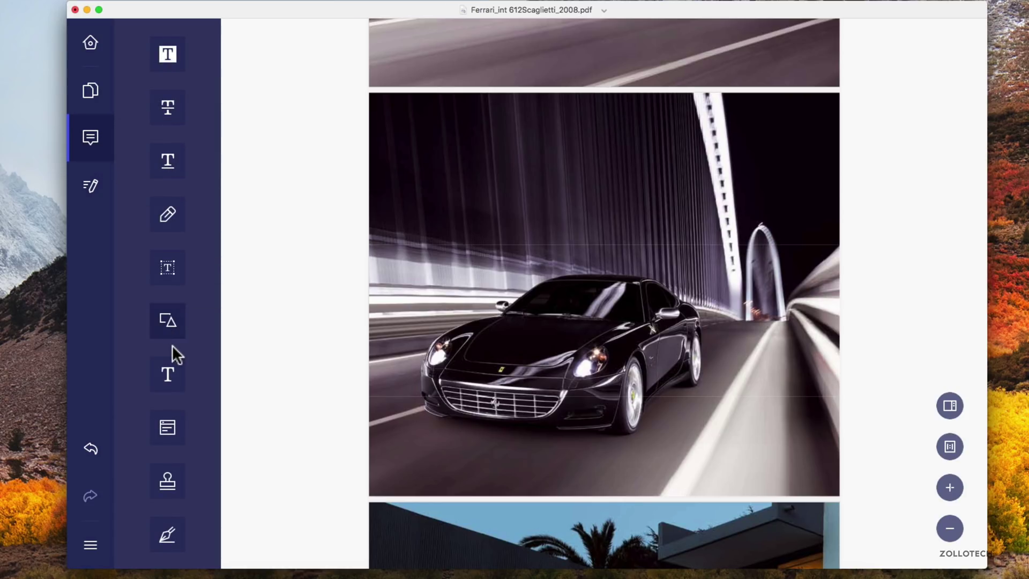
left_click(168, 382)
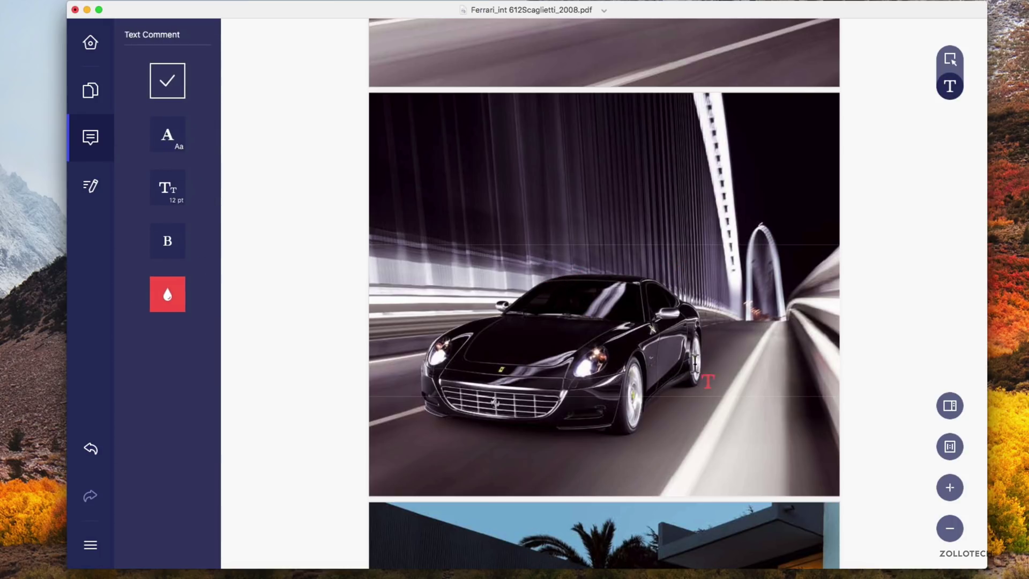
left_click(716, 375)
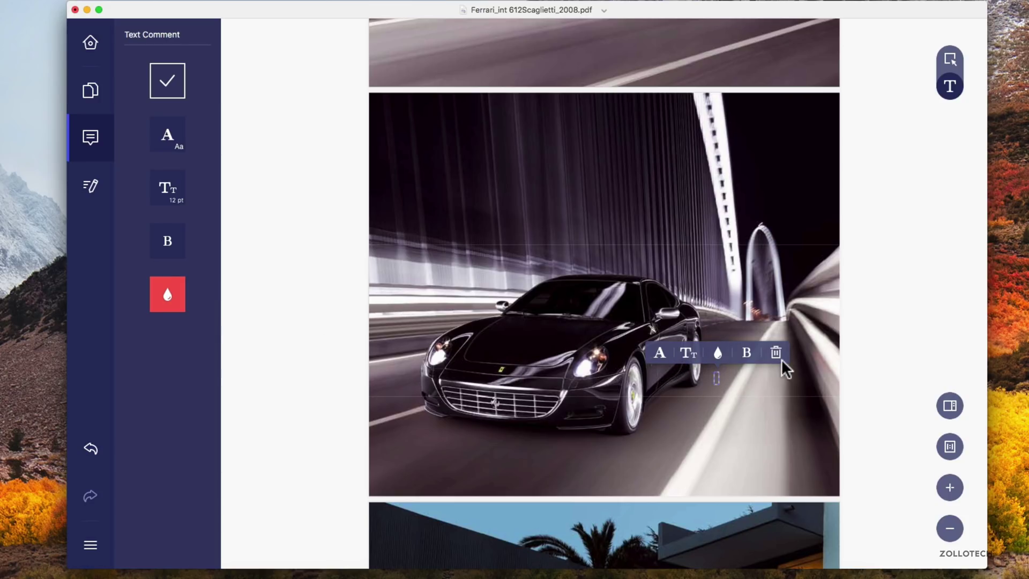
left_click(162, 187)
left_click(280, 346)
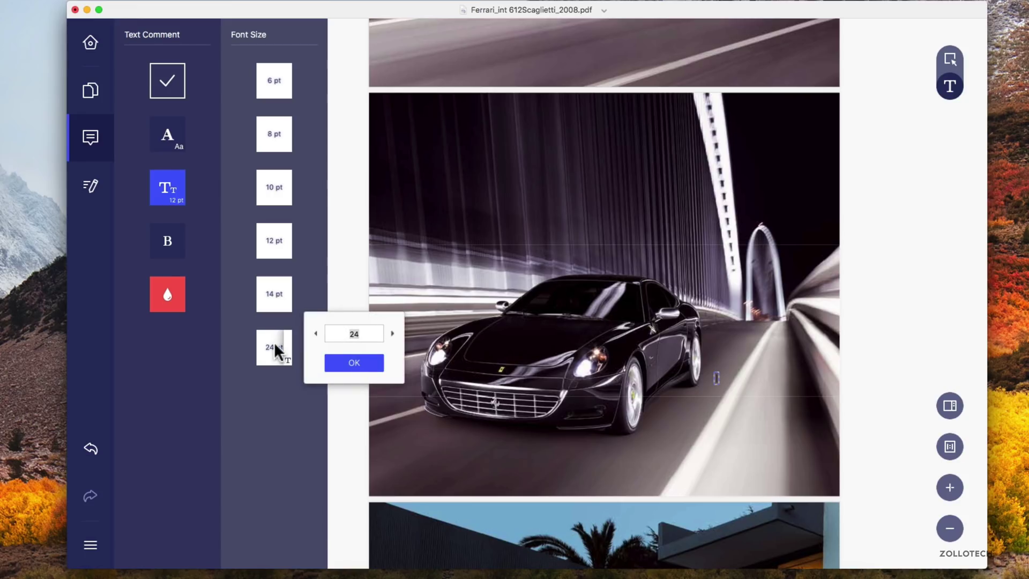
left_click(718, 358)
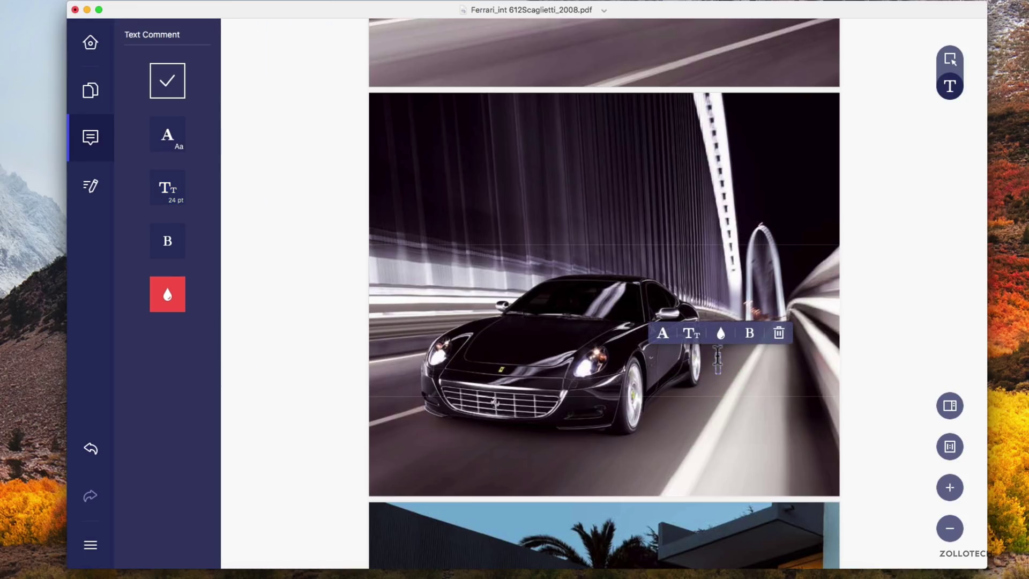
type("Ferrari")
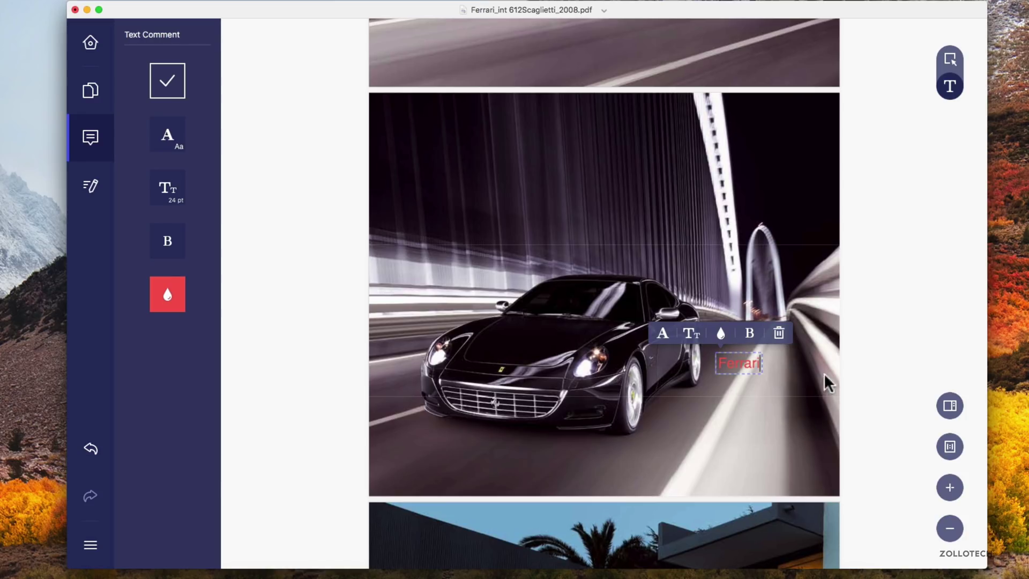
left_click(168, 79)
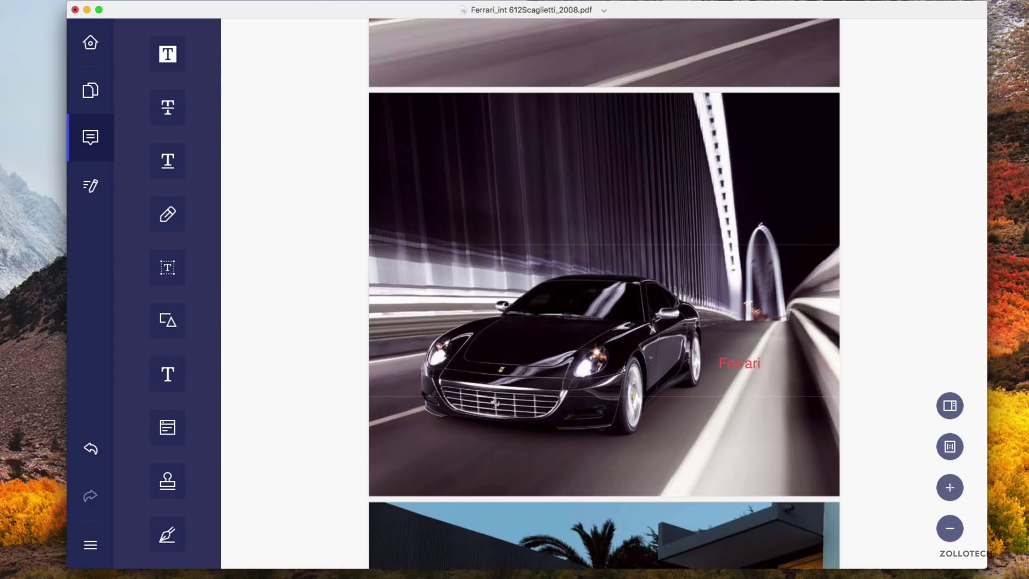
Place an APPROVED stamp on the page 7 house photo, left of the lit balcony
left_click(955, 412)
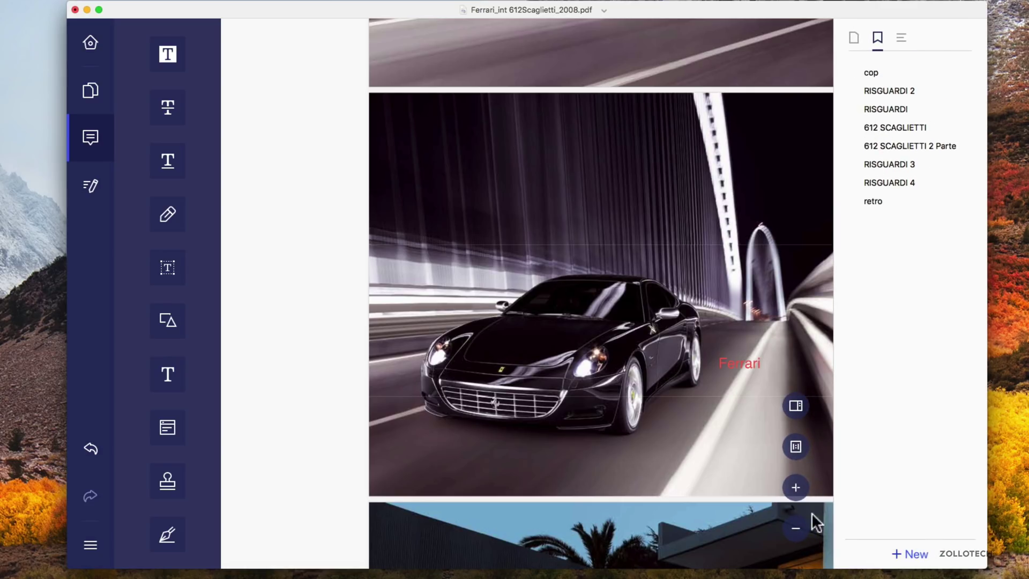
left_click(796, 406)
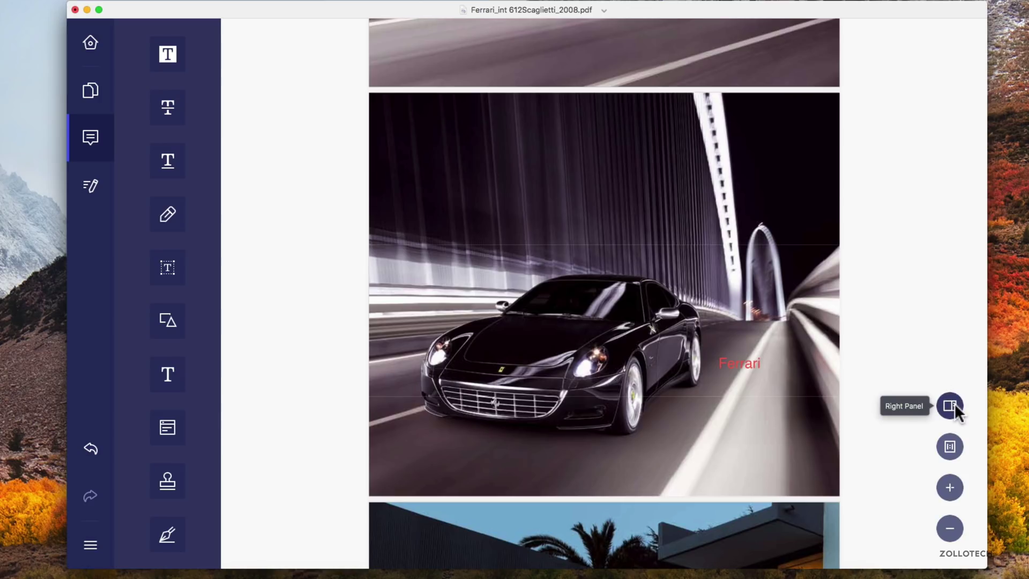
scroll(671, 352, "down", 15)
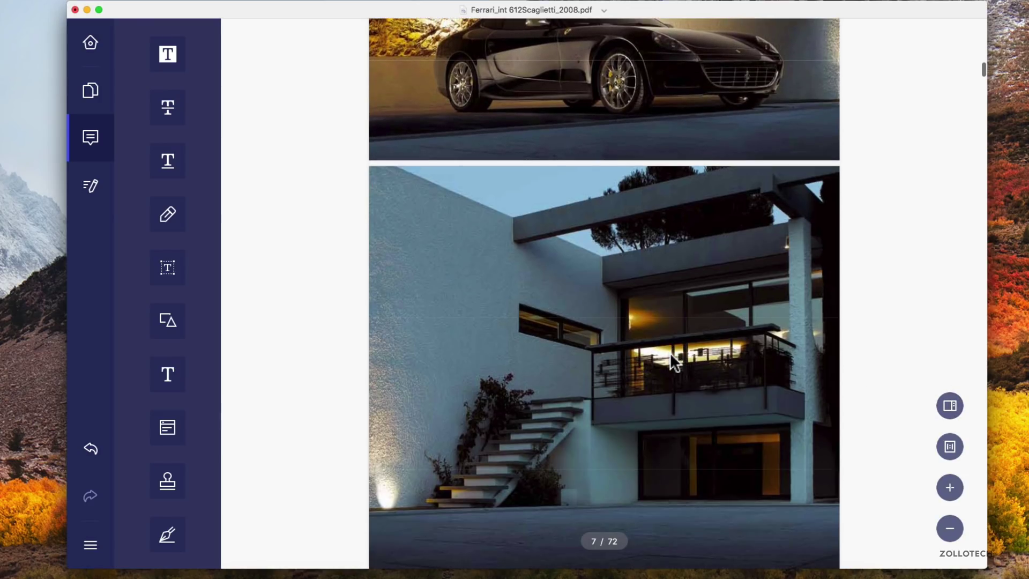
left_click(175, 478)
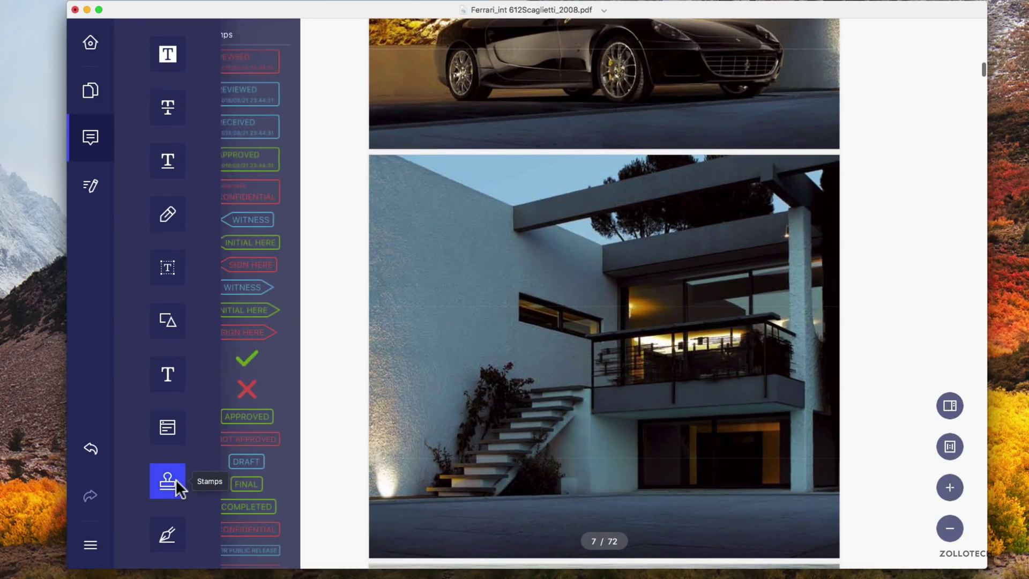
left_click(262, 420)
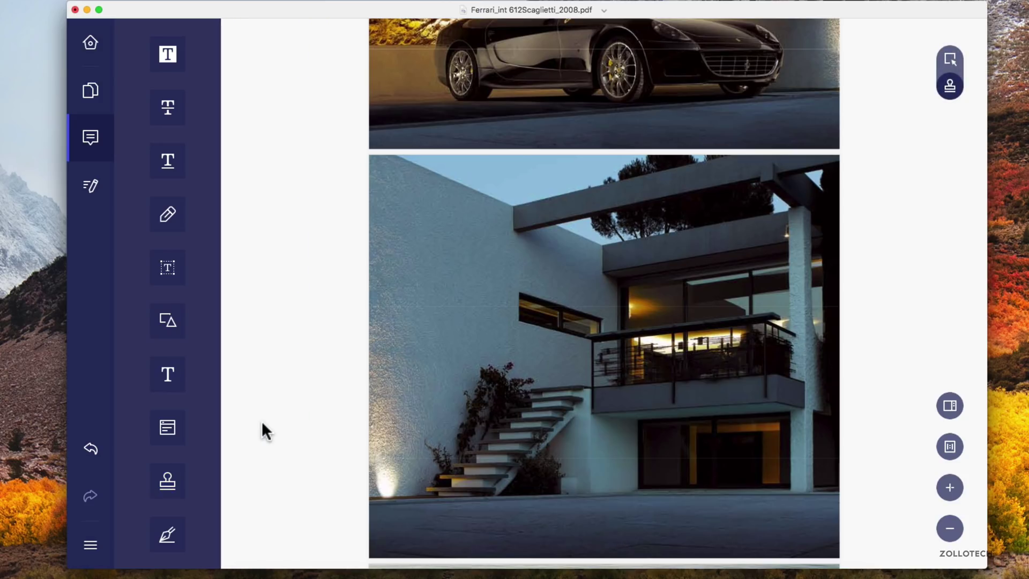
left_click(517, 346)
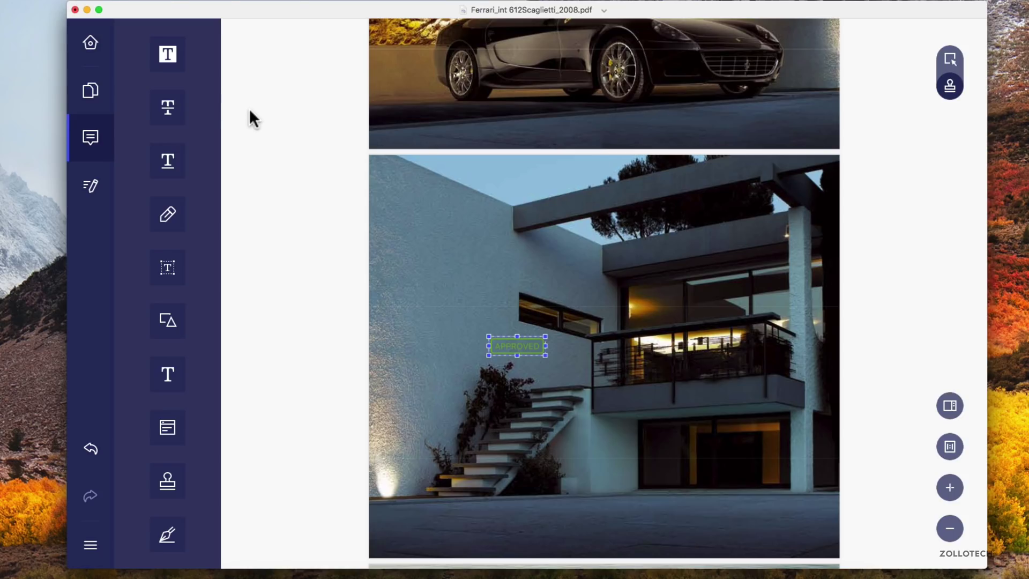
scroll(310, 201, "up", 15)
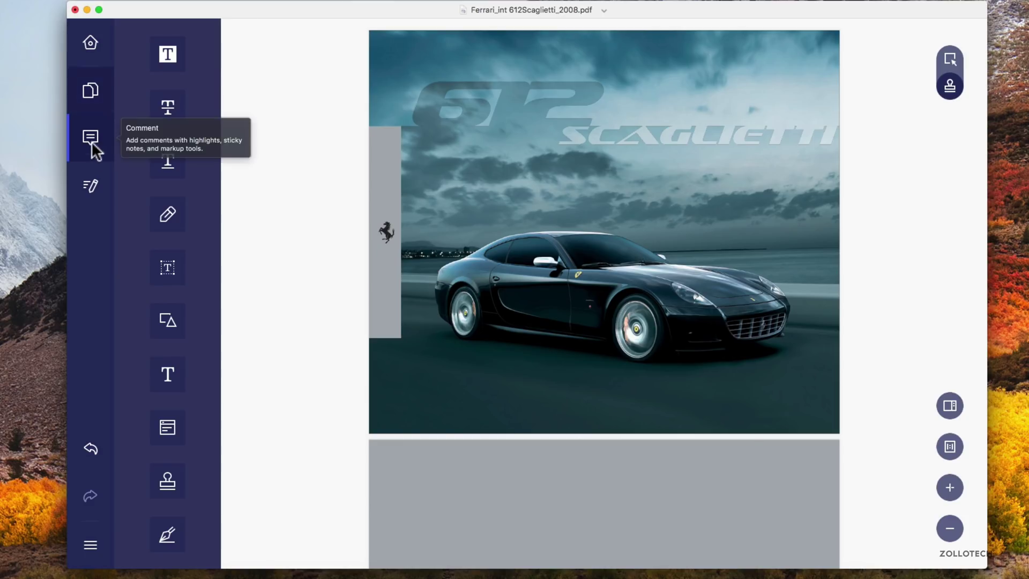
In Edit Text mode, select and delete the tagline's English subtitle line
left_click(90, 187)
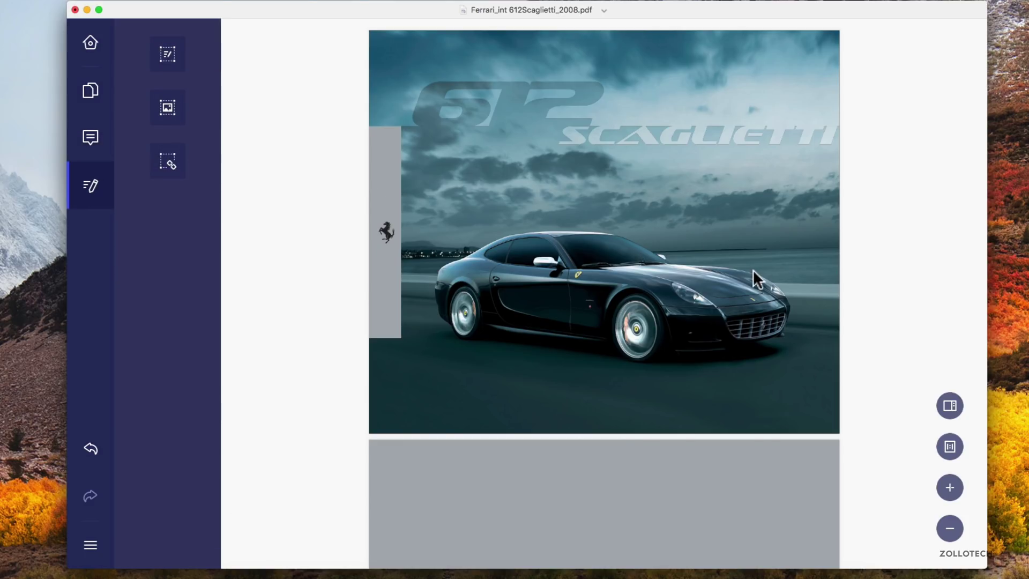
scroll(752, 270, "down", 10)
scroll(748, 275, "down", 15)
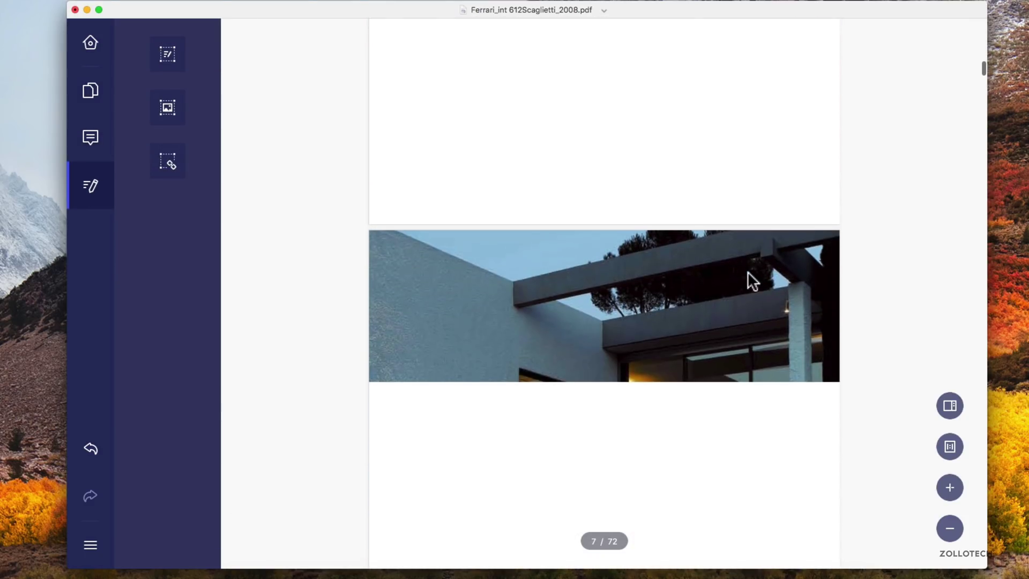
scroll(751, 284, "down", 12)
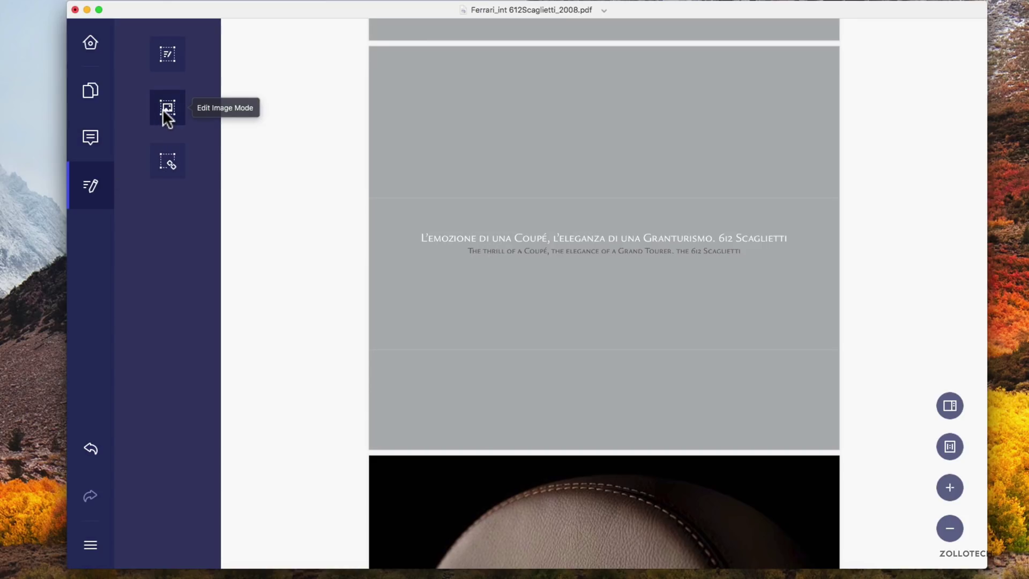
left_click(166, 55)
left_click(481, 234)
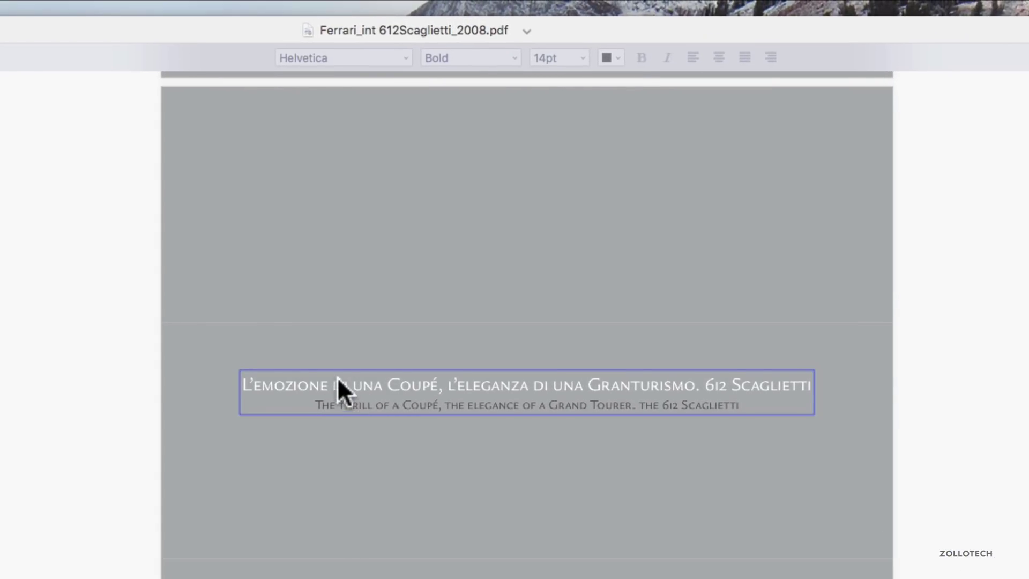
left_click(341, 407)
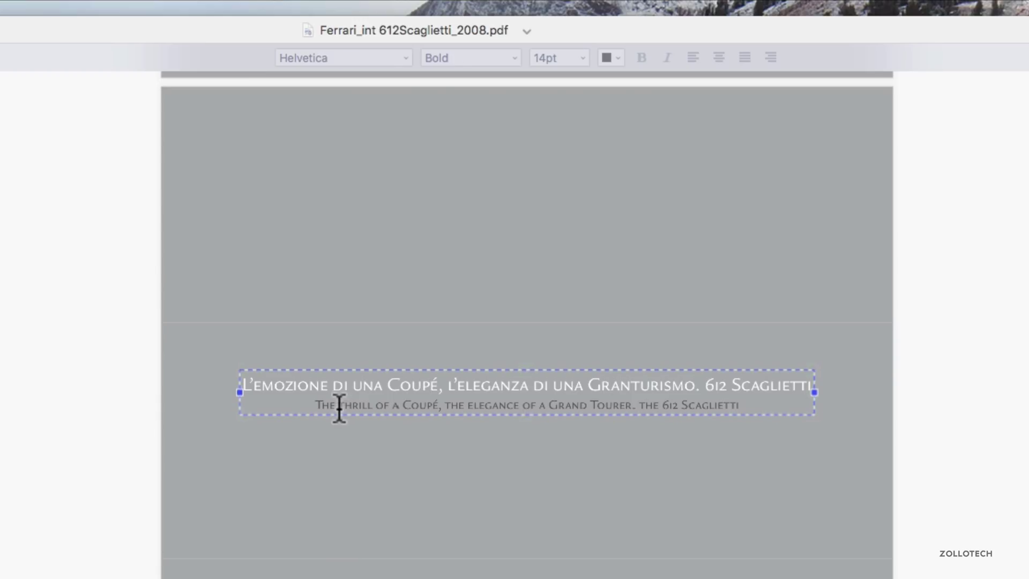
left_click_drag(317, 407, 770, 410)
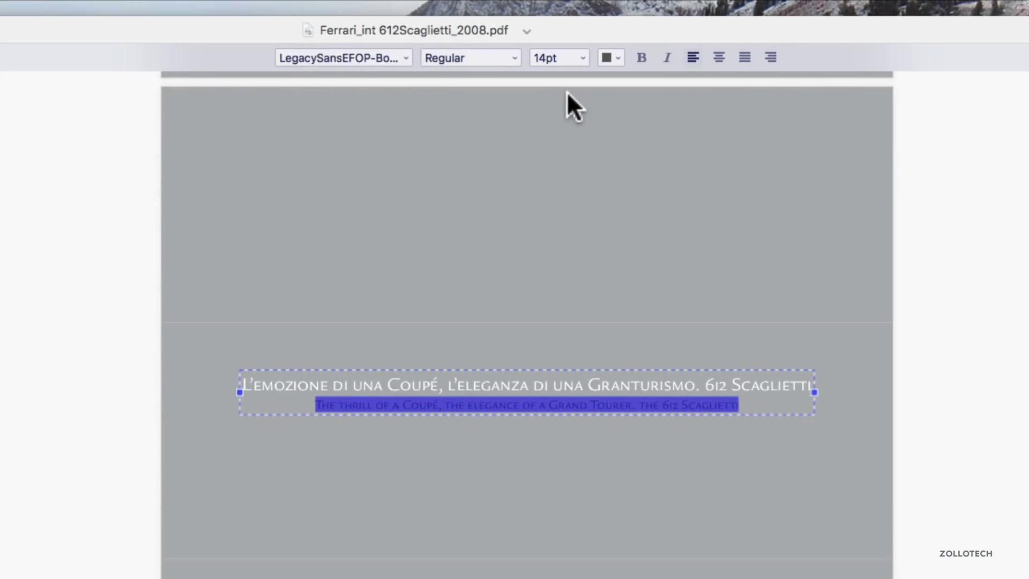
key("BackSpace")
Enter 'The best Ferrari Yet' at 20 pt, then centre and reposition the tagline box
type("The bei")
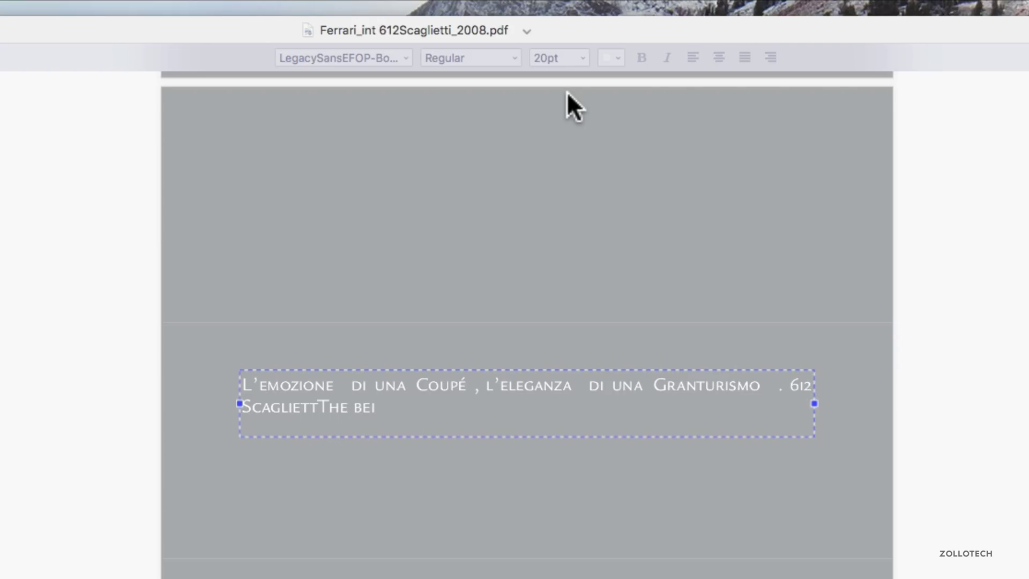
type("t Fierrari Yet")
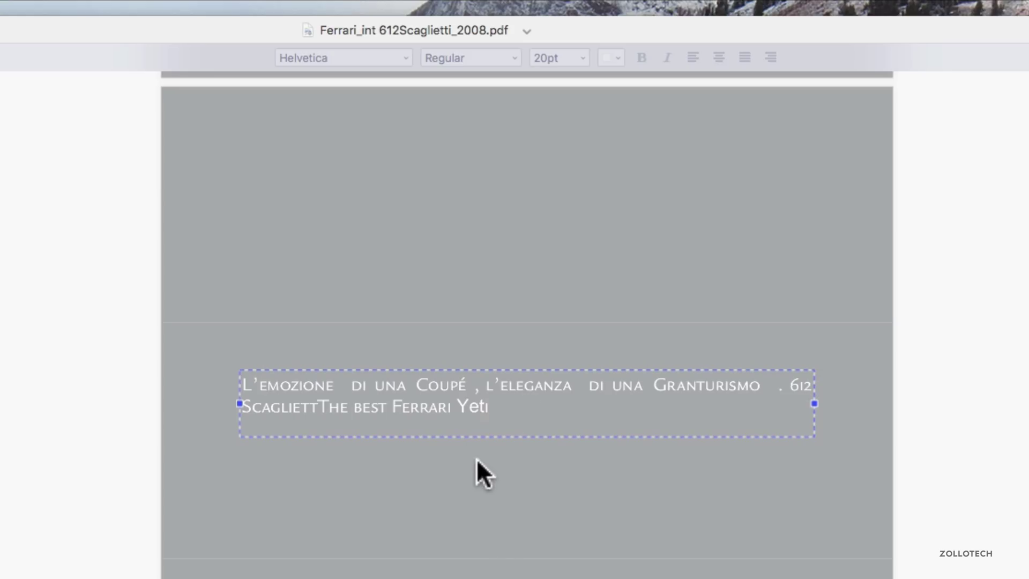
left_click(465, 477)
left_click(436, 416)
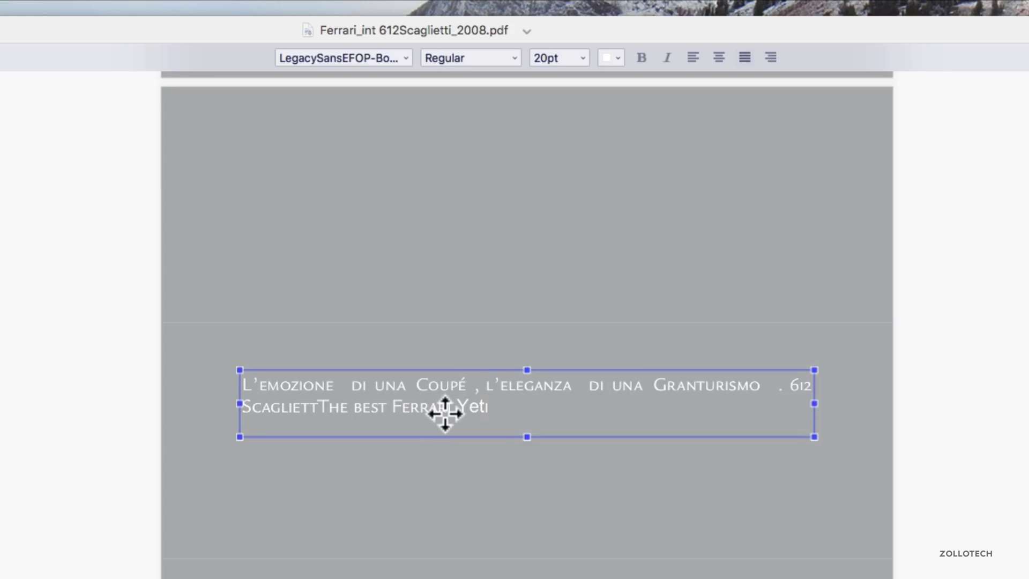
left_click(719, 59)
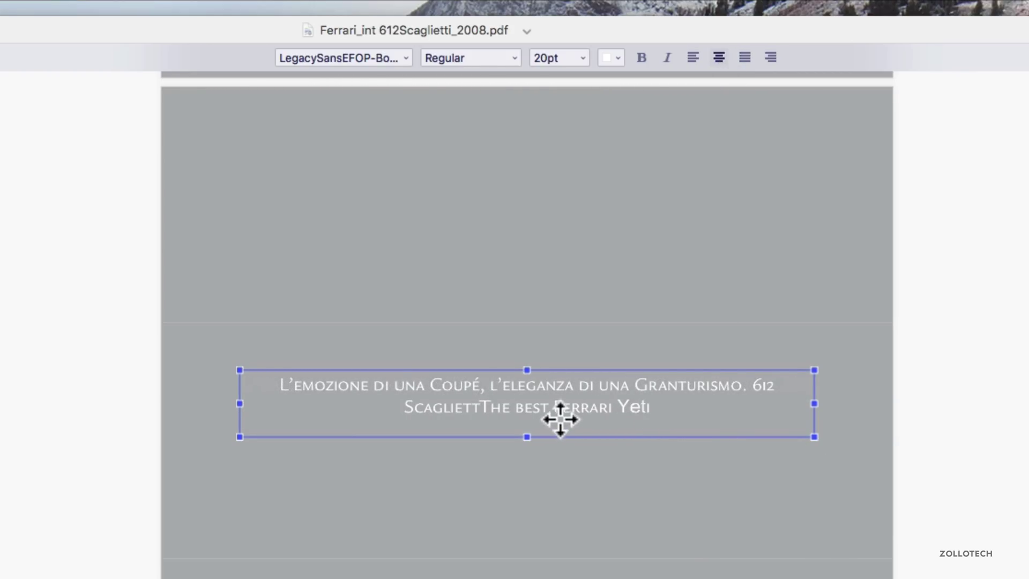
left_click_drag(558, 416, 589, 412)
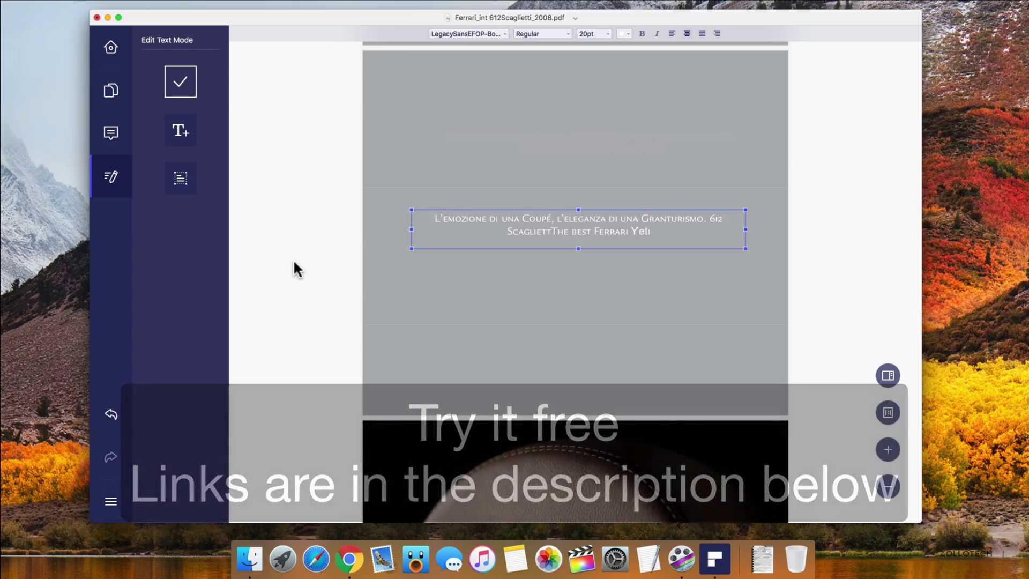
Bring up the Home window listing recent files, including Ferrari_int 612Scaglietti_2008
left_click(112, 50)
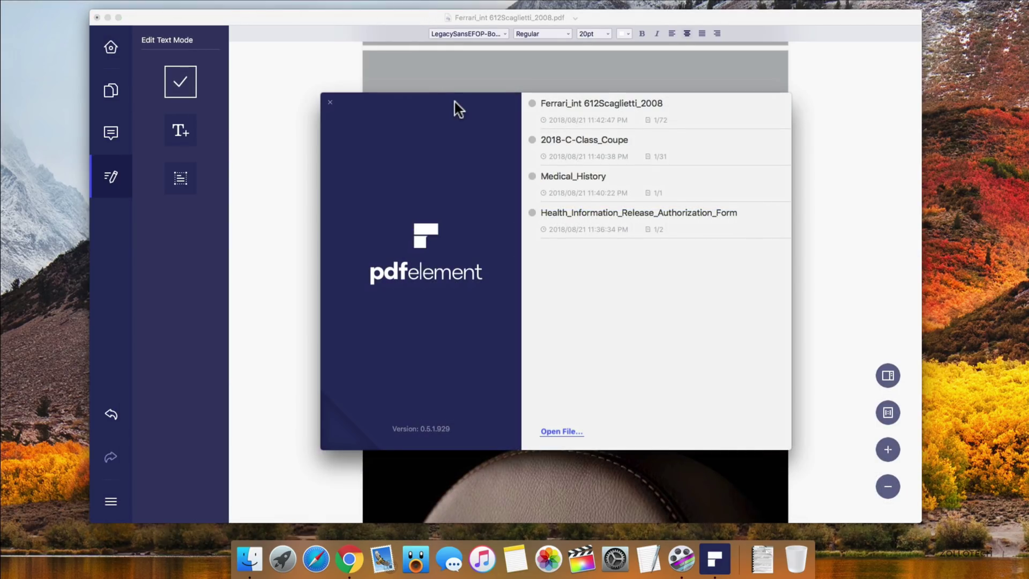